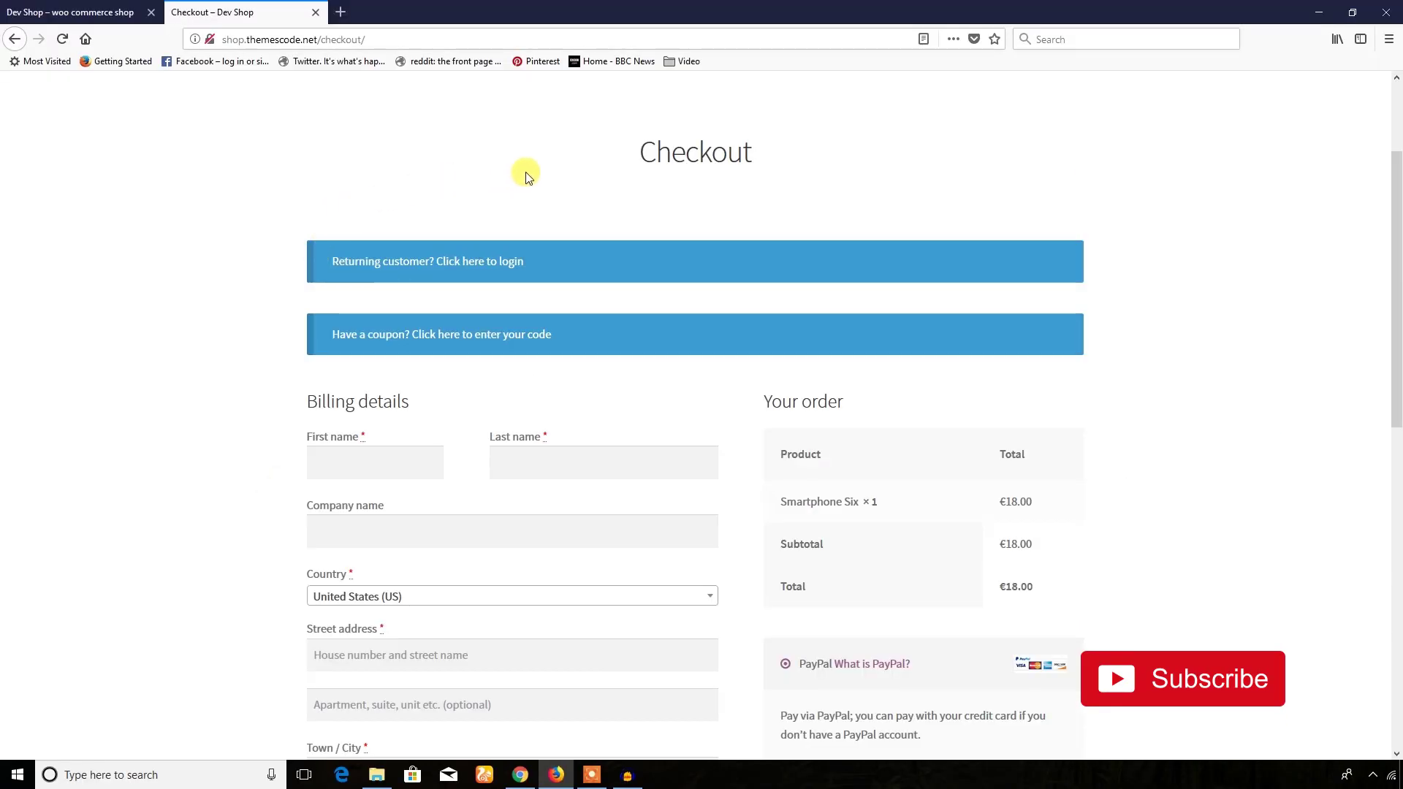
# Scroll the live checkout form, pointing out the Company name, First name and Last name fields
pyautogui.scroll(2, 545, 220)
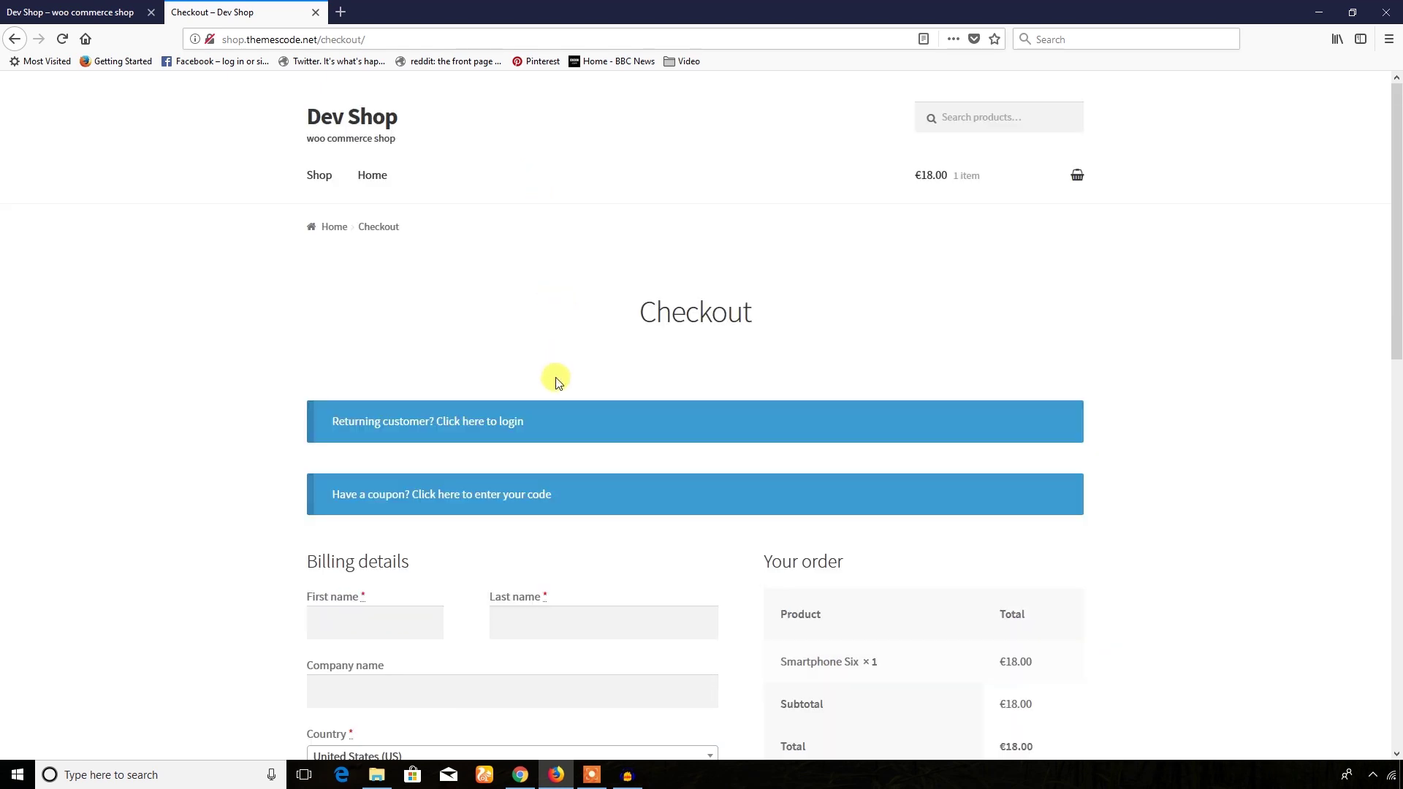
pyautogui.scroll(-3, 555, 379)
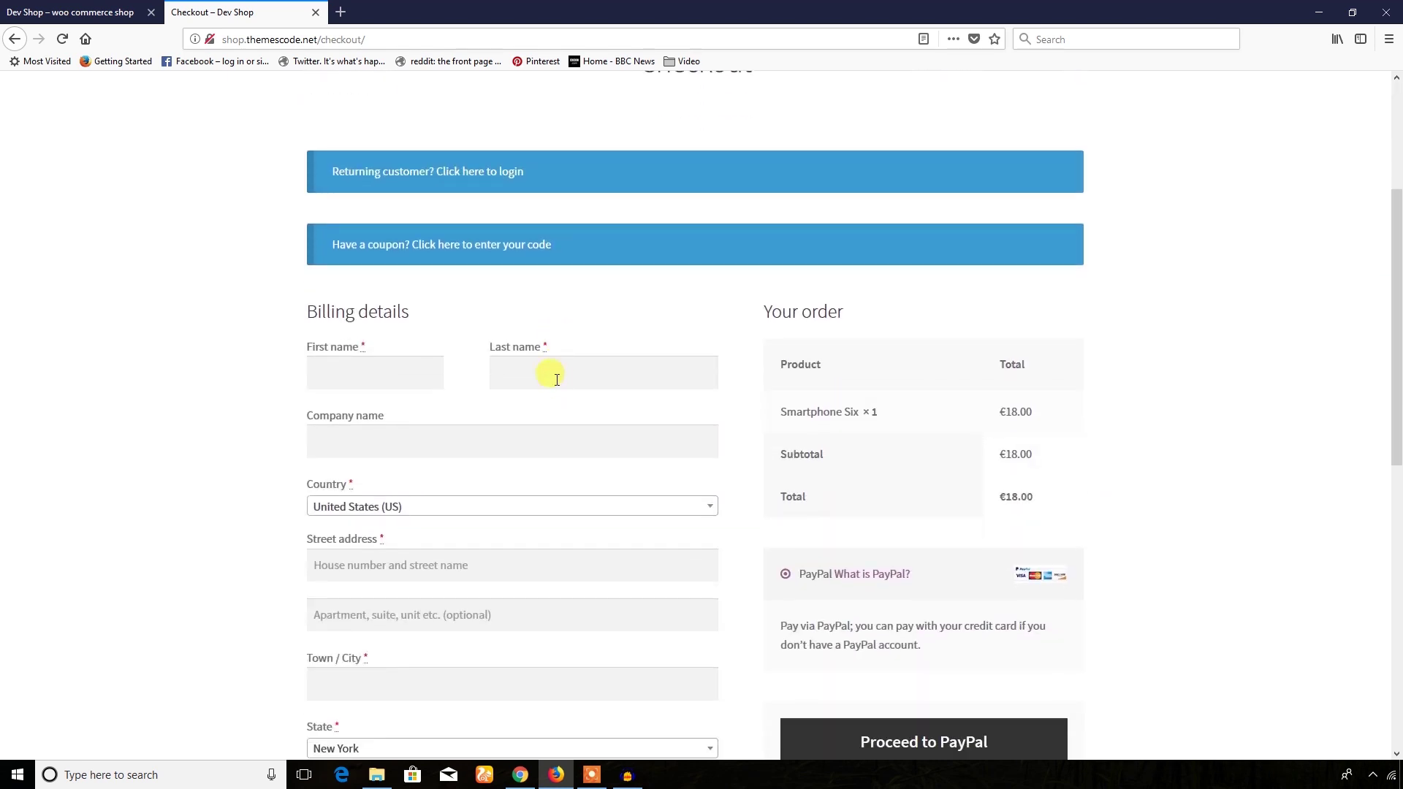
pyautogui.scroll(-2, 460, 366)
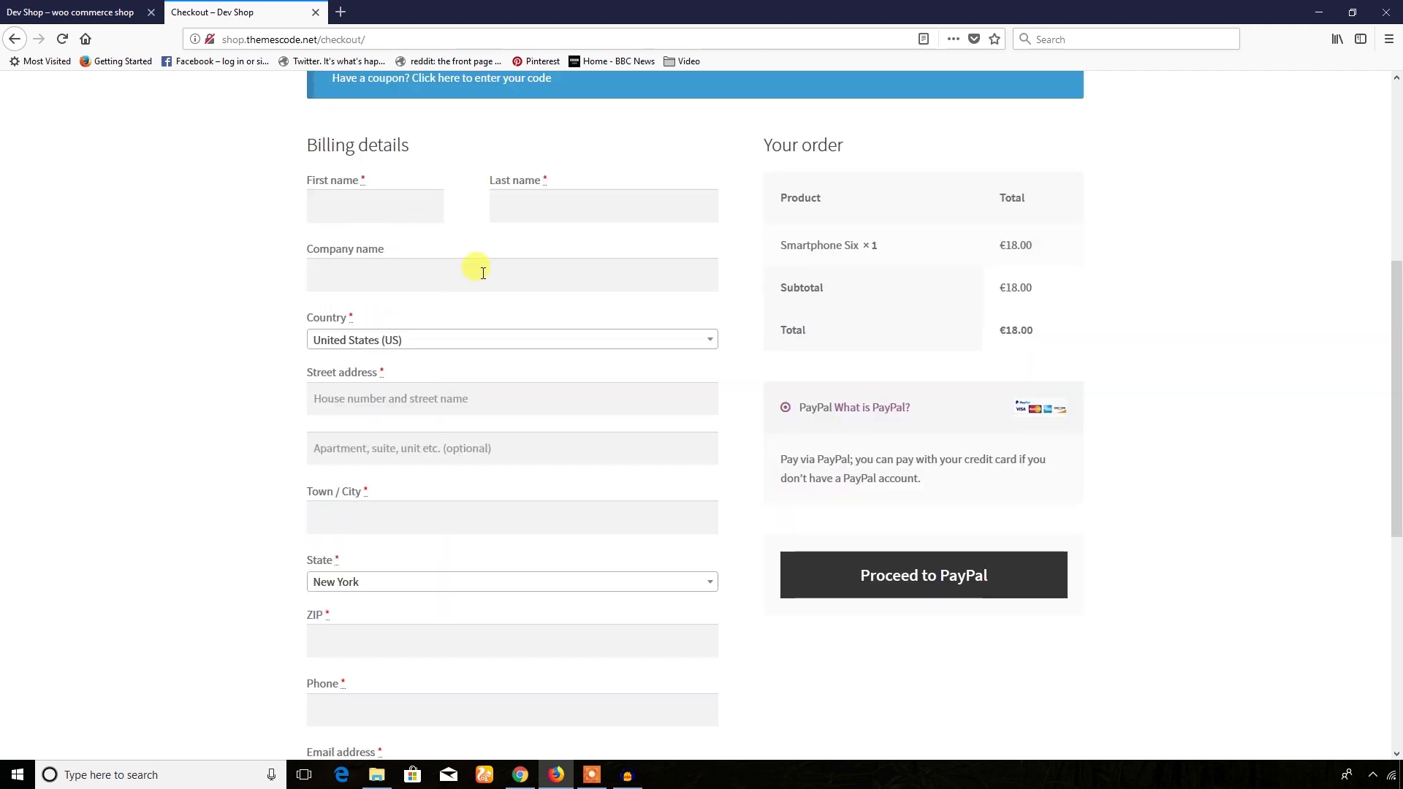
pyautogui.click(389, 271)
pyautogui.click(220, 319)
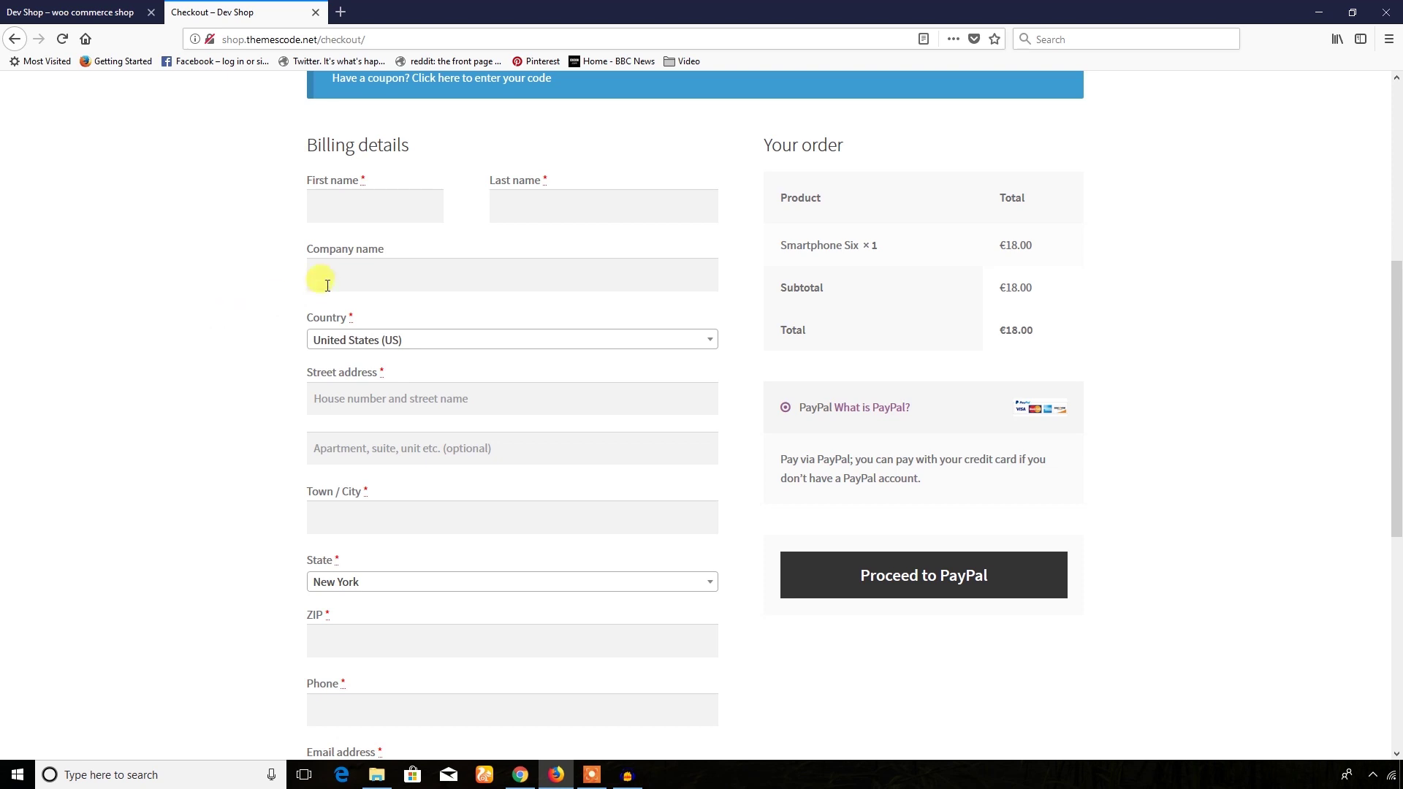
pyautogui.scroll(-2, 285, 395)
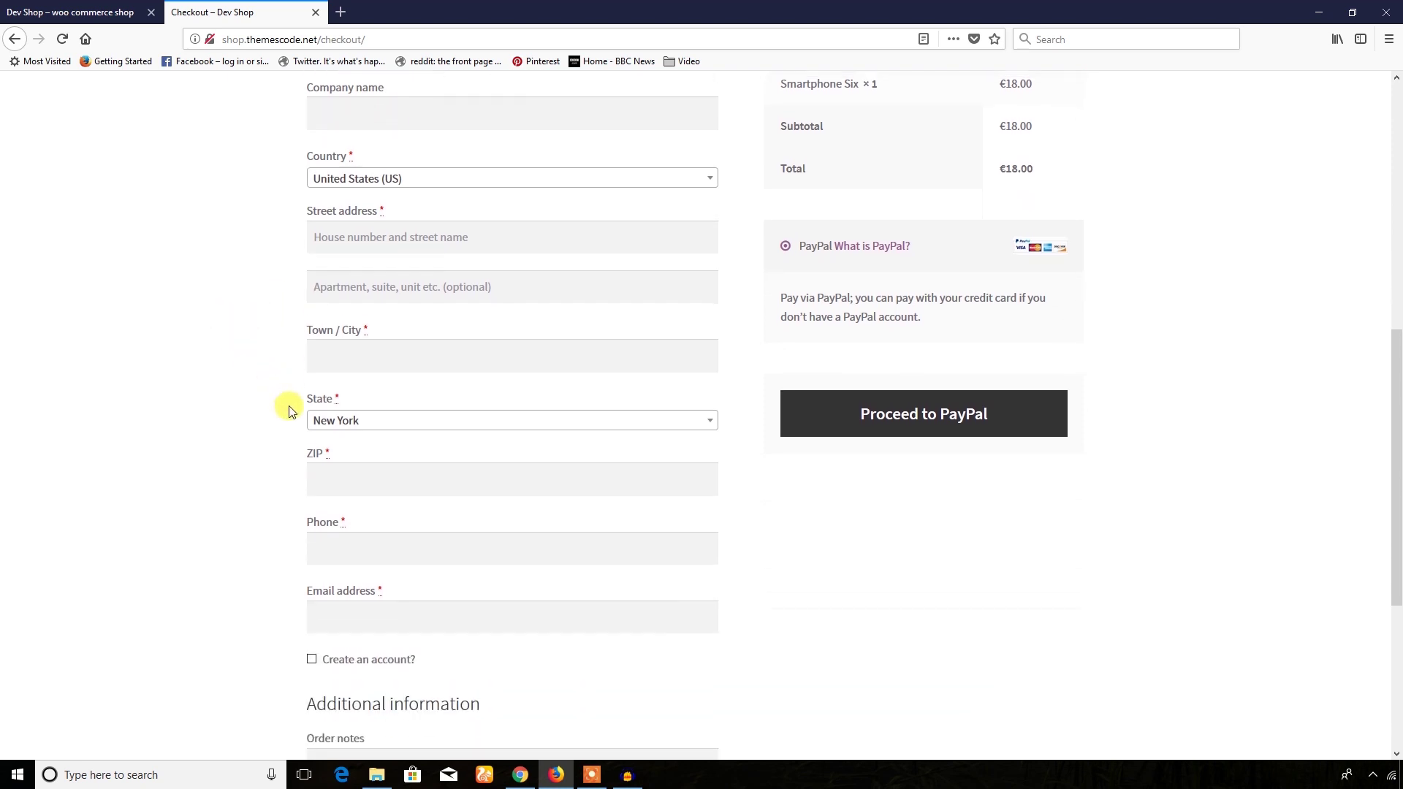
pyautogui.scroll(3, 289, 412)
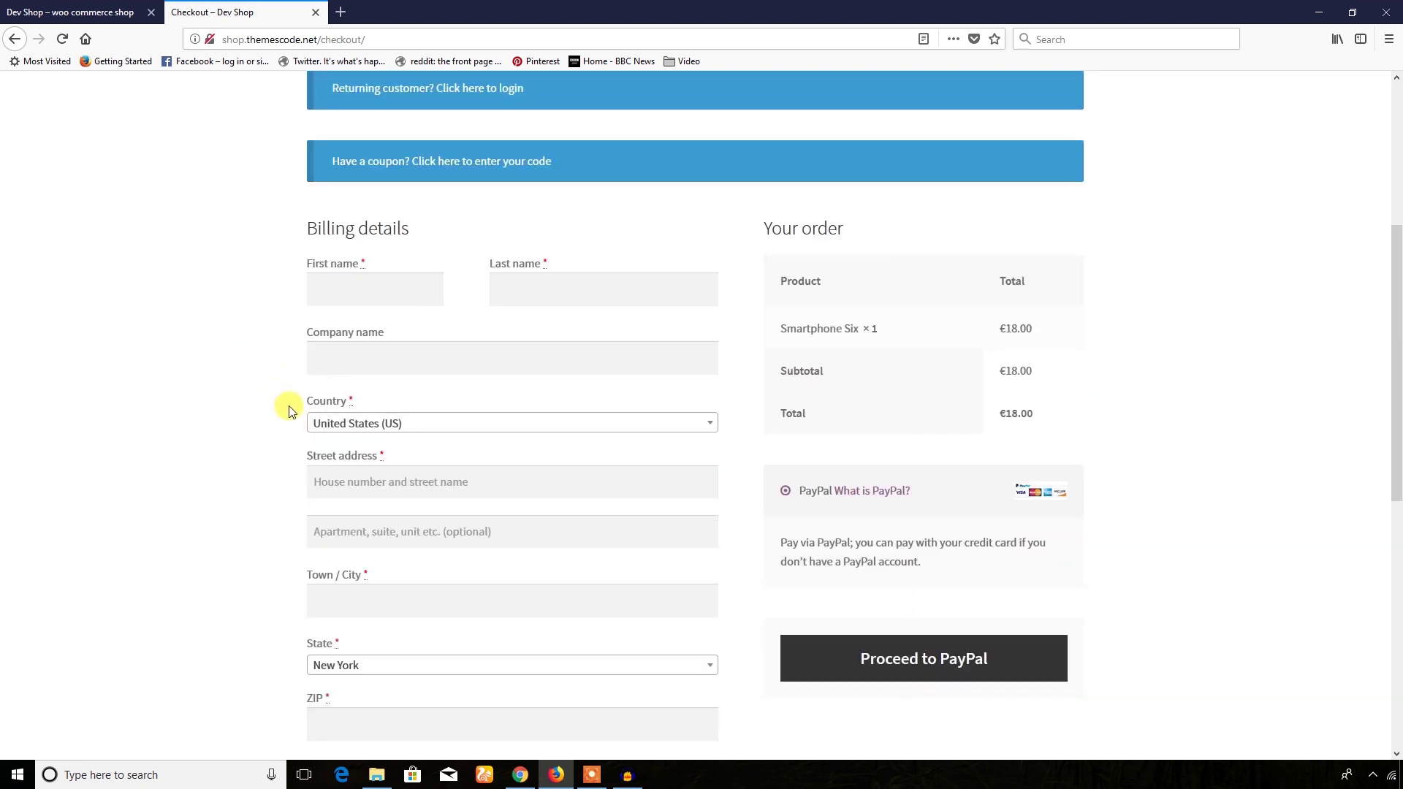
pyautogui.scroll(-3, 290, 408)
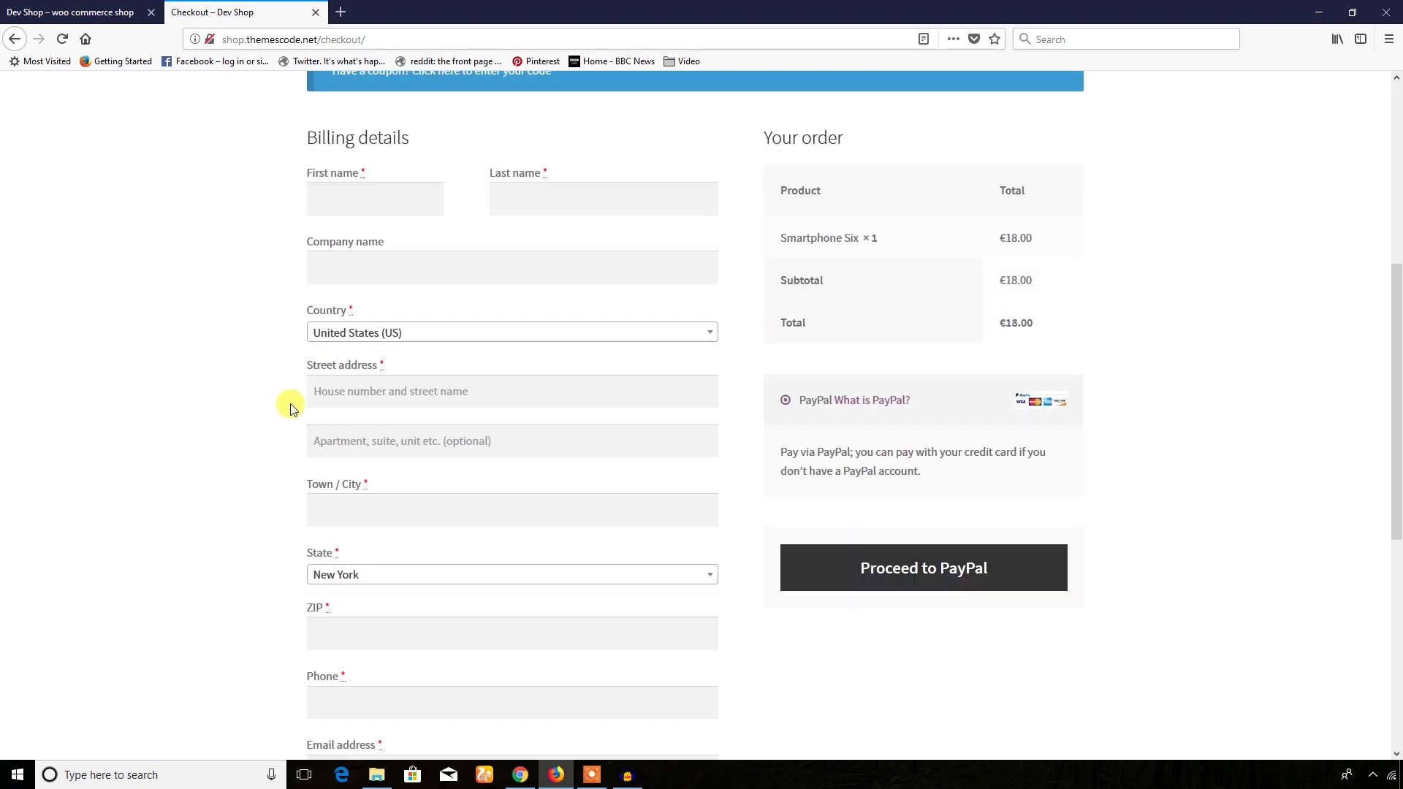
pyautogui.scroll(-3, 360, 573)
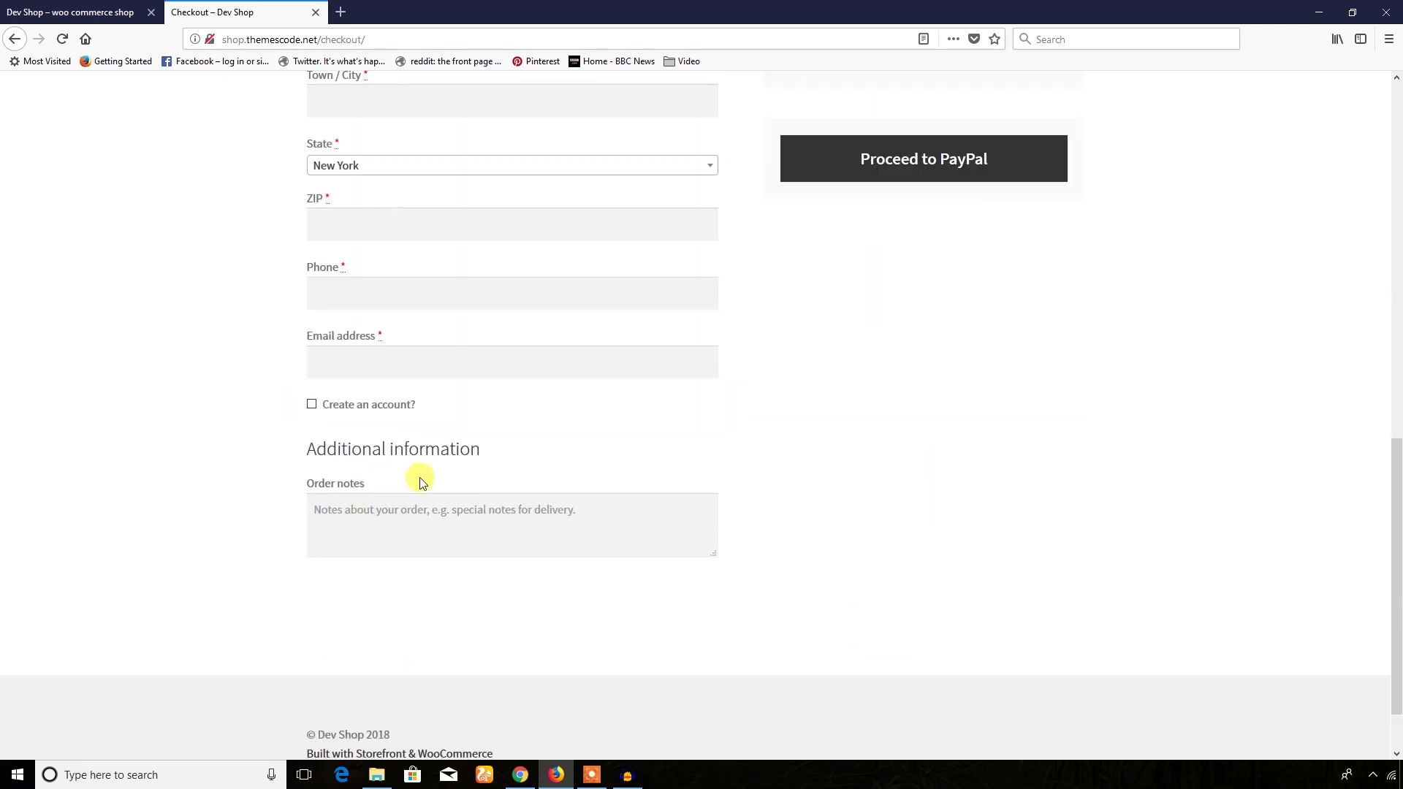
pyautogui.scroll(3, 383, 488)
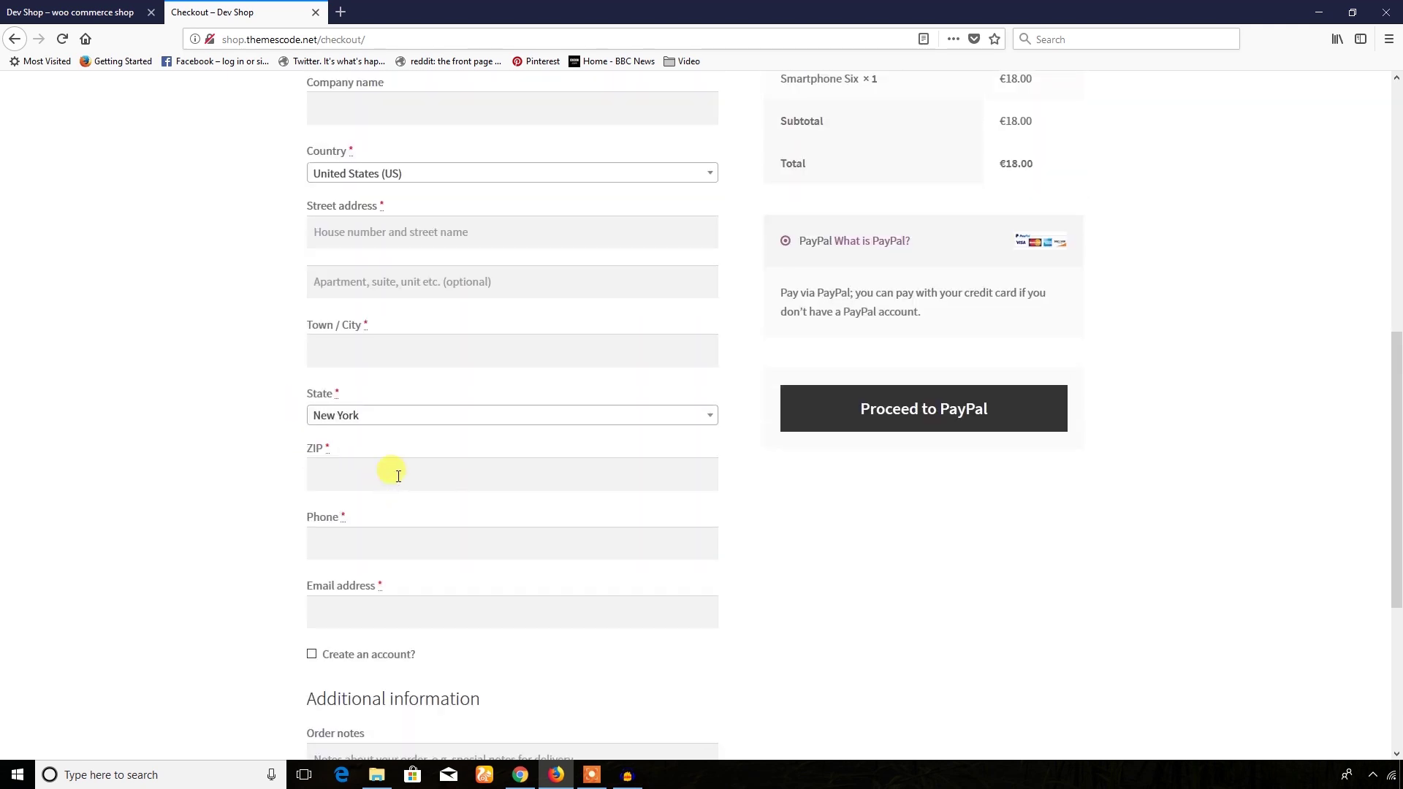
pyautogui.scroll(1, 395, 438)
pyautogui.scroll(-3, 382, 426)
pyautogui.scroll(3, 379, 426)
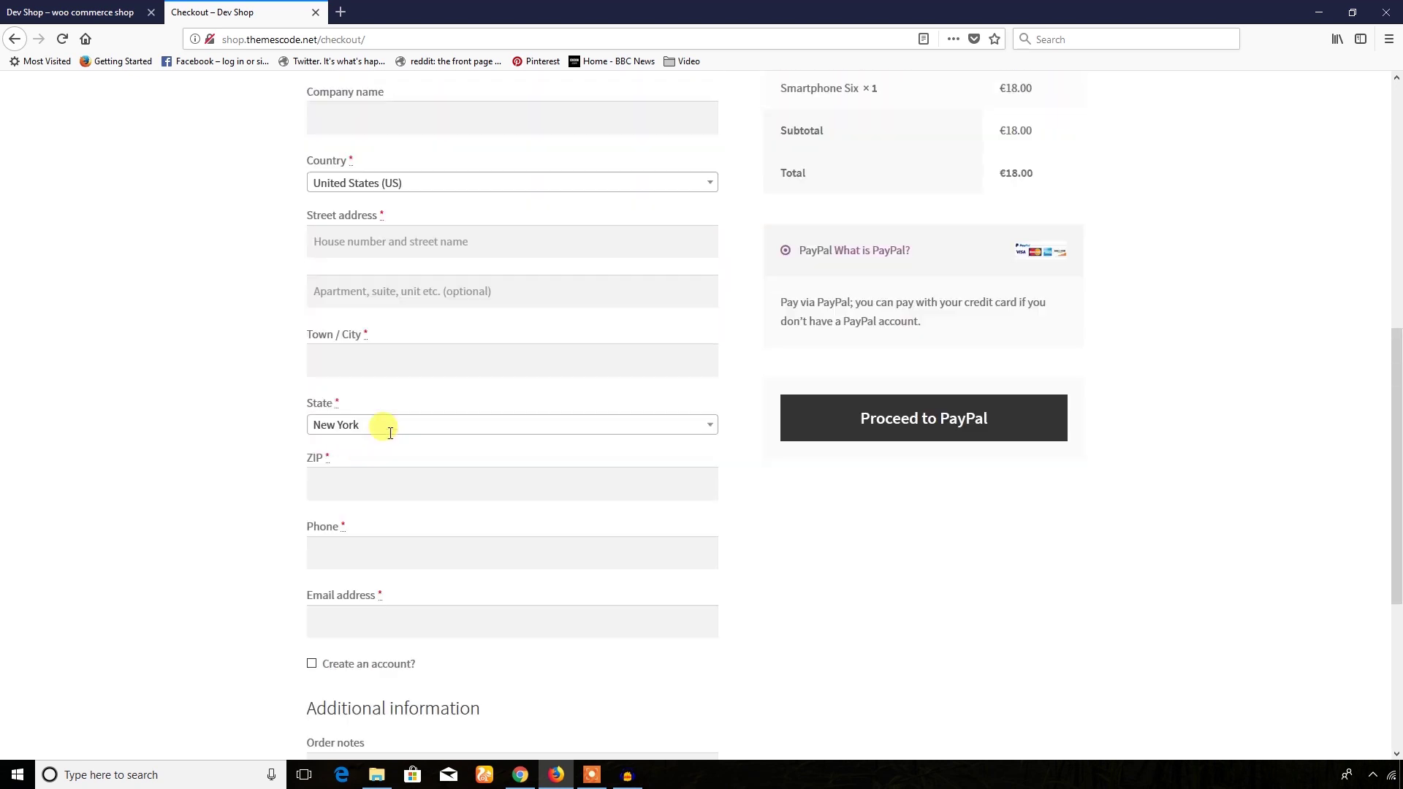
pyautogui.scroll(3, 426, 351)
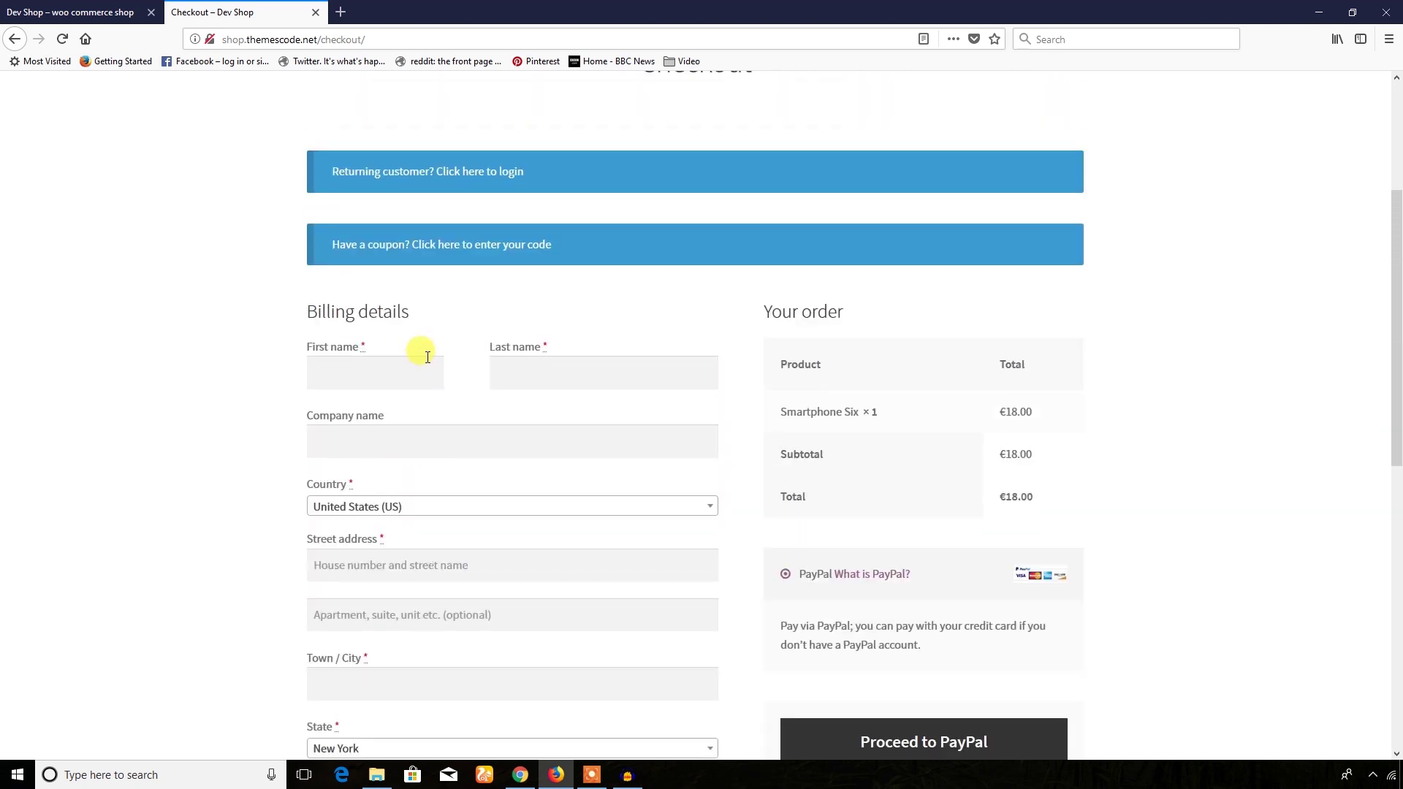
pyautogui.click(434, 371)
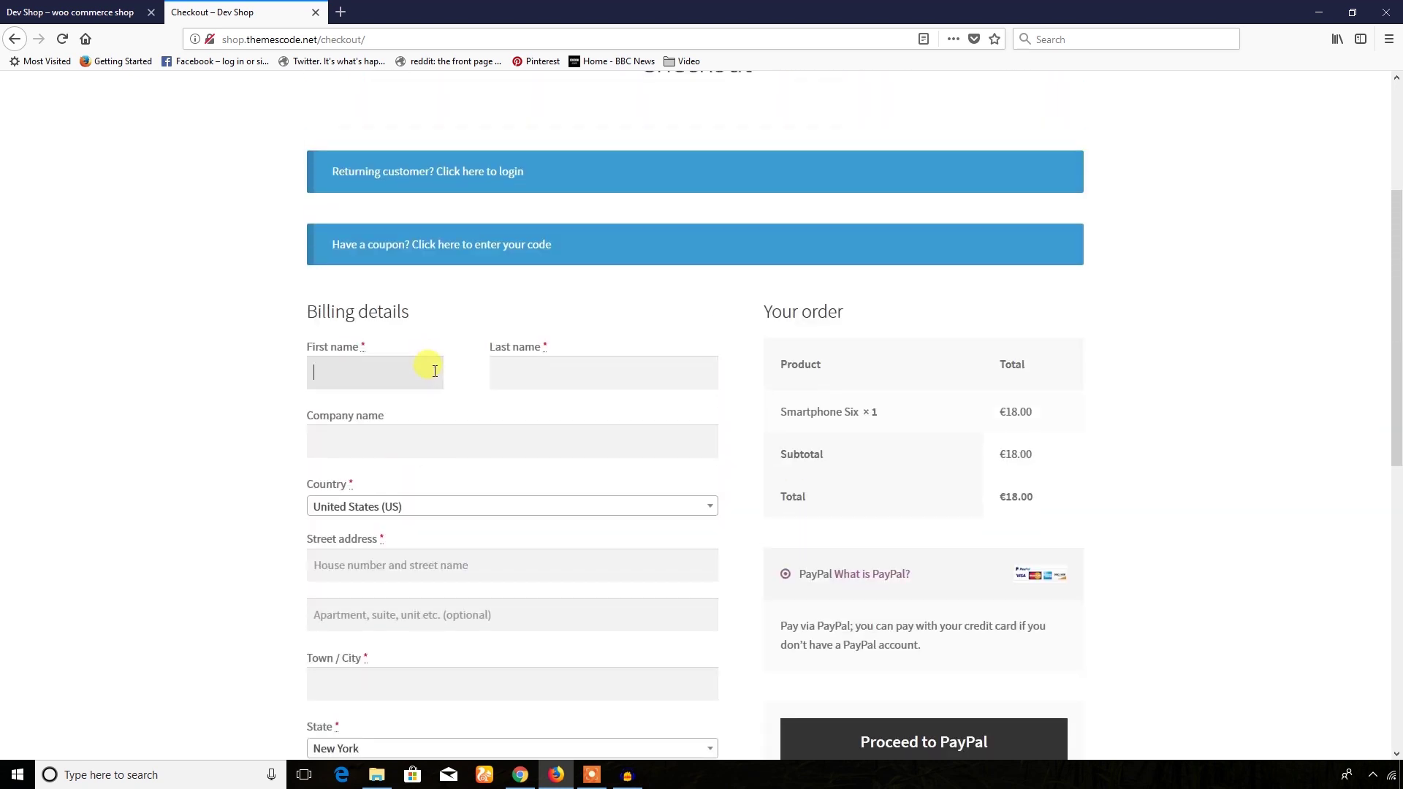
pyautogui.click(505, 374)
pyautogui.click(441, 323)
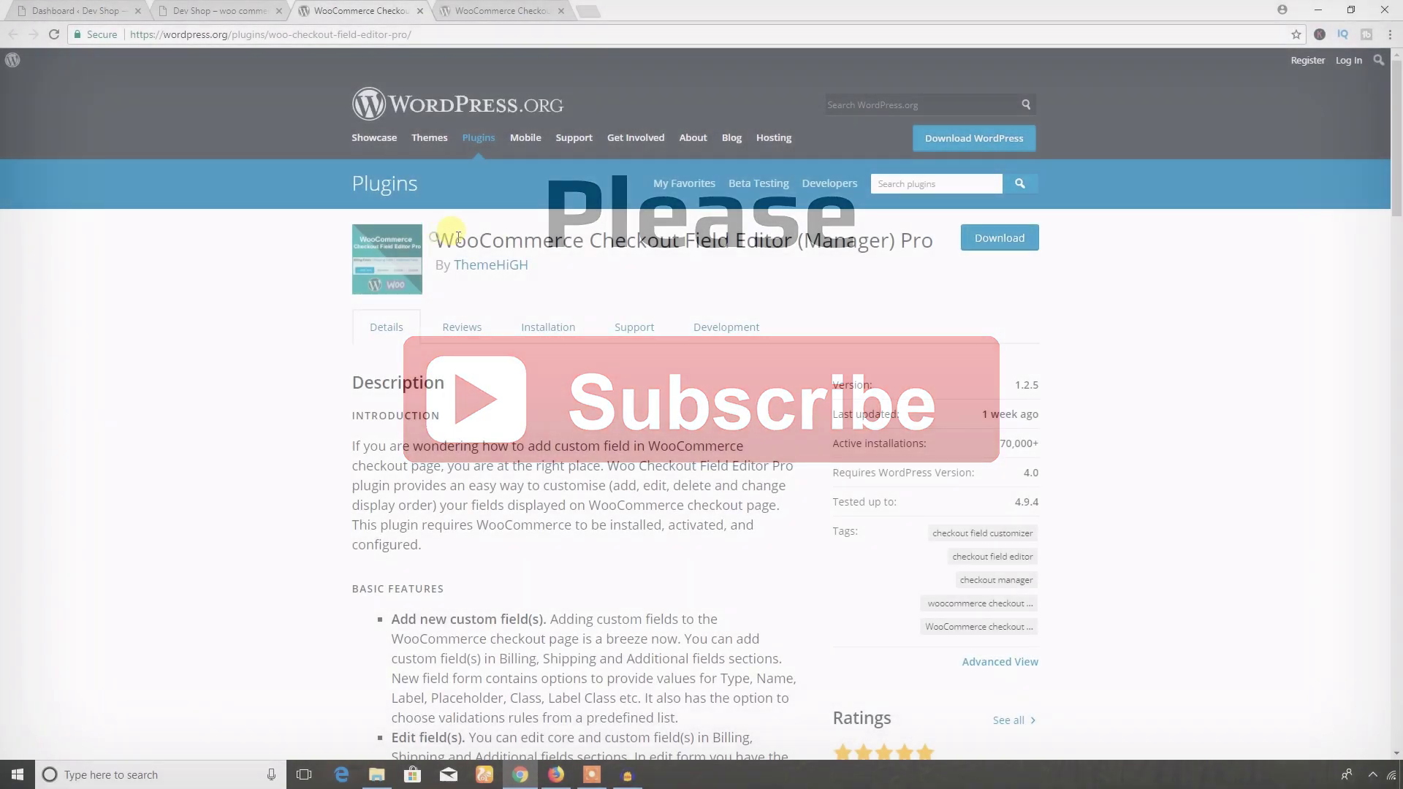
# Copy the 'WooCommerce Checkout Field Editor' title from wordpress.org and switch to the Dev Shop dashboard
pyautogui.moveTo(436, 240); pyautogui.dragTo(802, 236)
pyautogui.rightClick(763, 238)
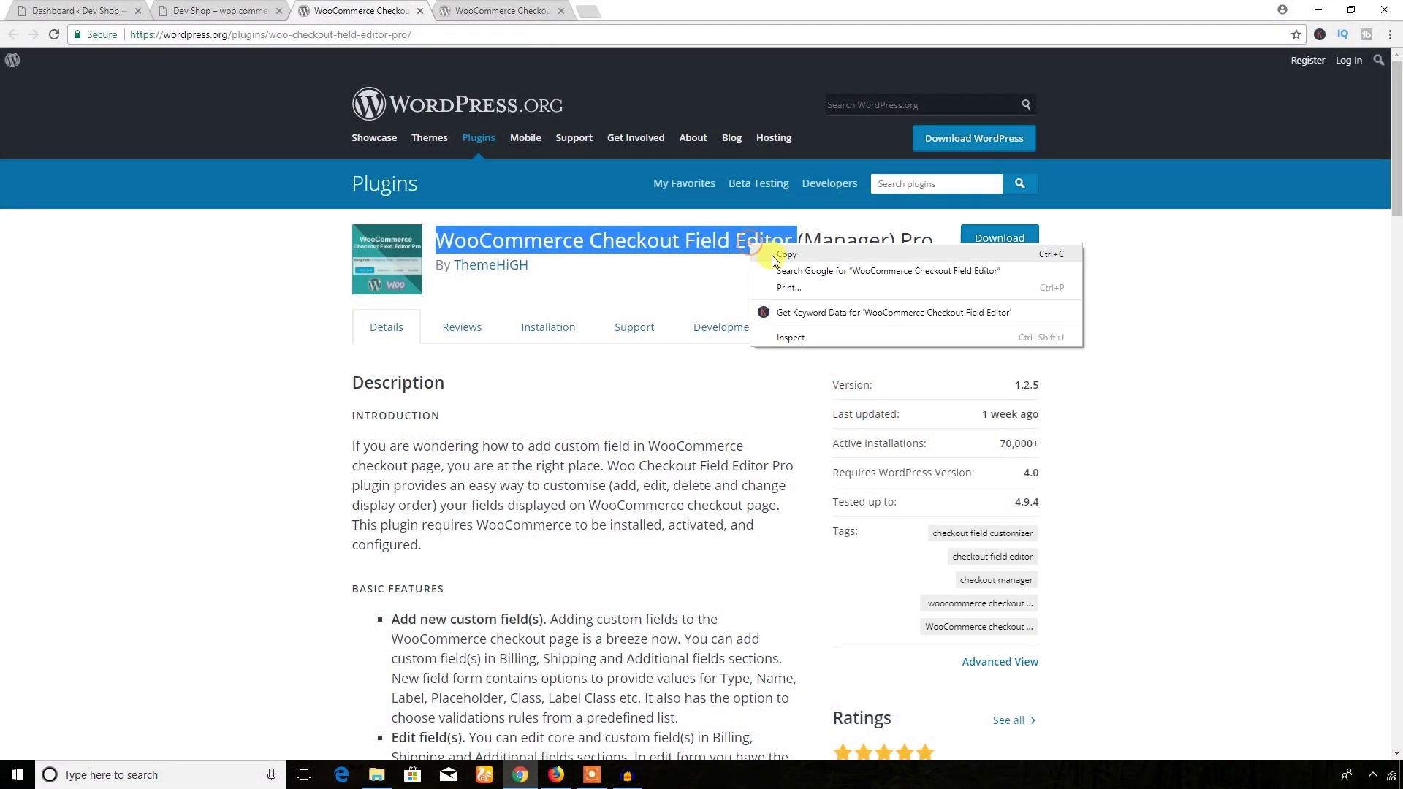
pyautogui.click(764, 253)
pyautogui.click(103, 9)
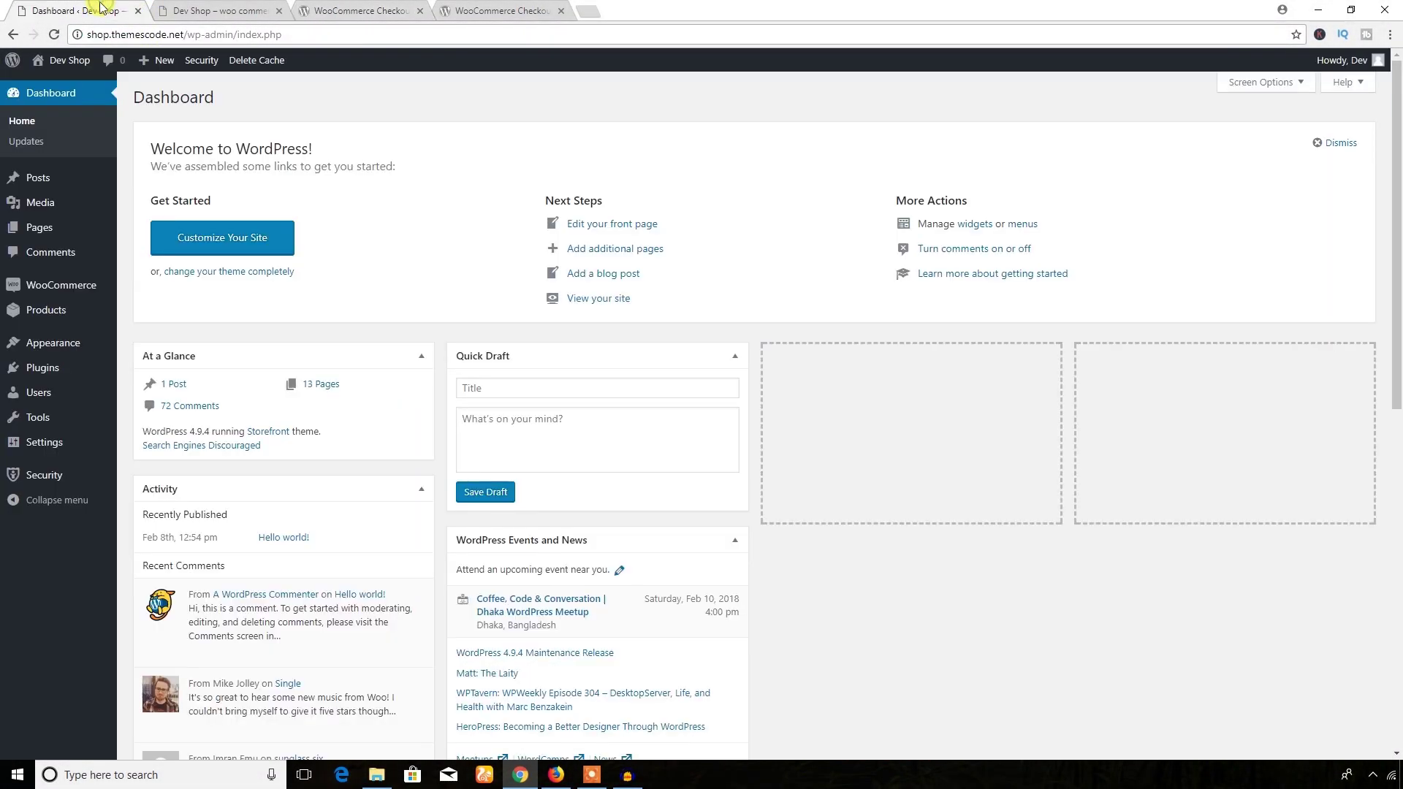
pyautogui.moveTo(44, 363)
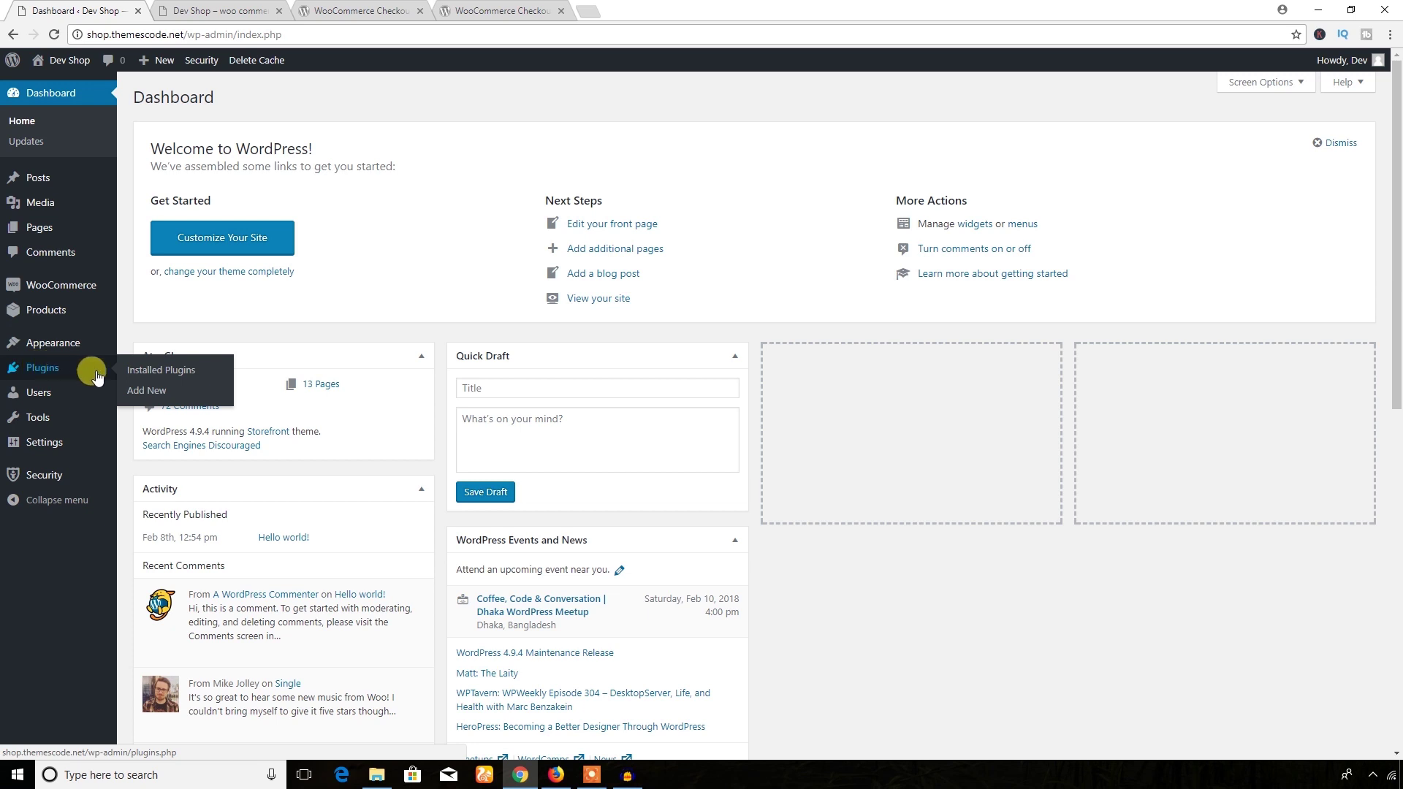
# Paste the copied name into the Add New plugin search, then install and activate the first result
pyautogui.click(146, 390)
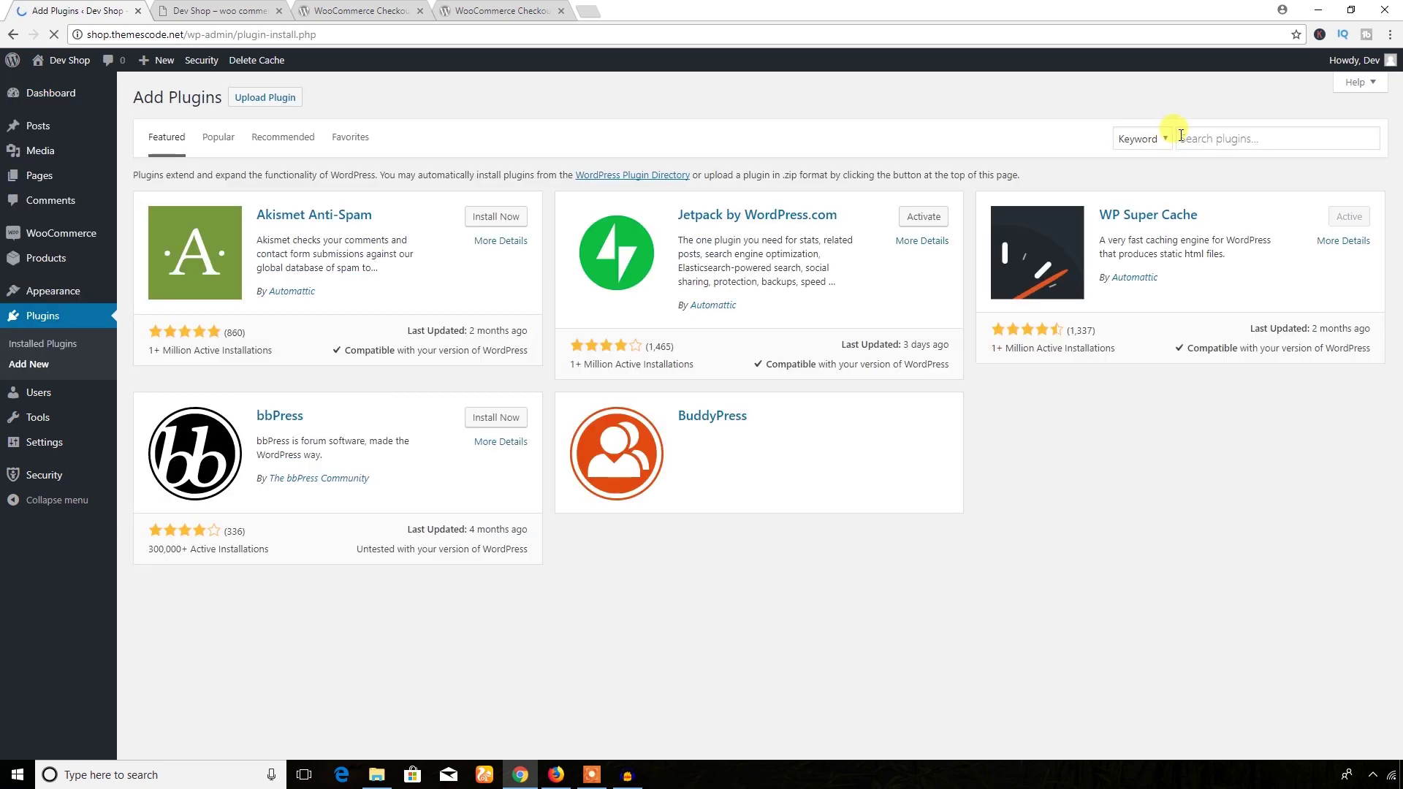
pyautogui.rightClick(1182, 136)
pyautogui.click(1226, 237)
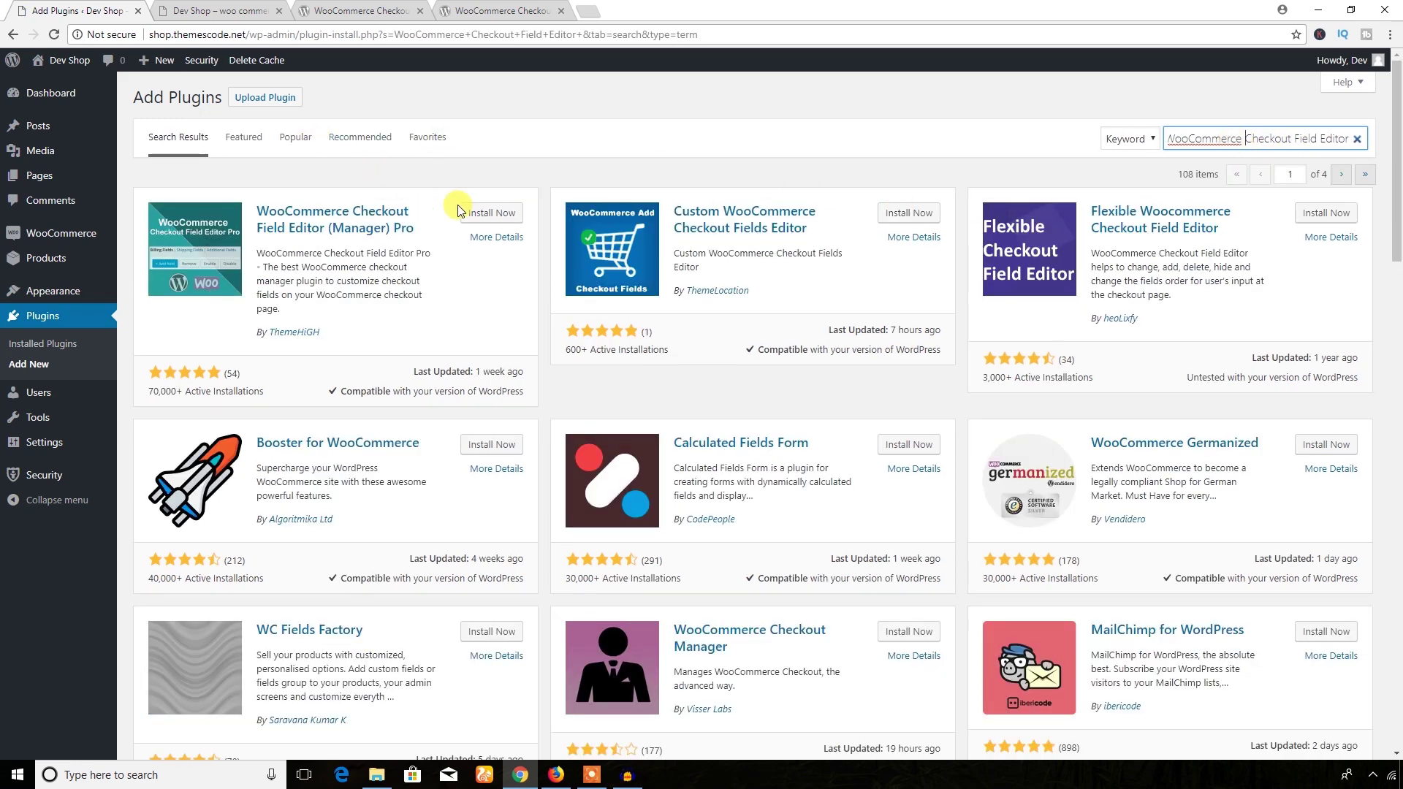
pyautogui.click(481, 217)
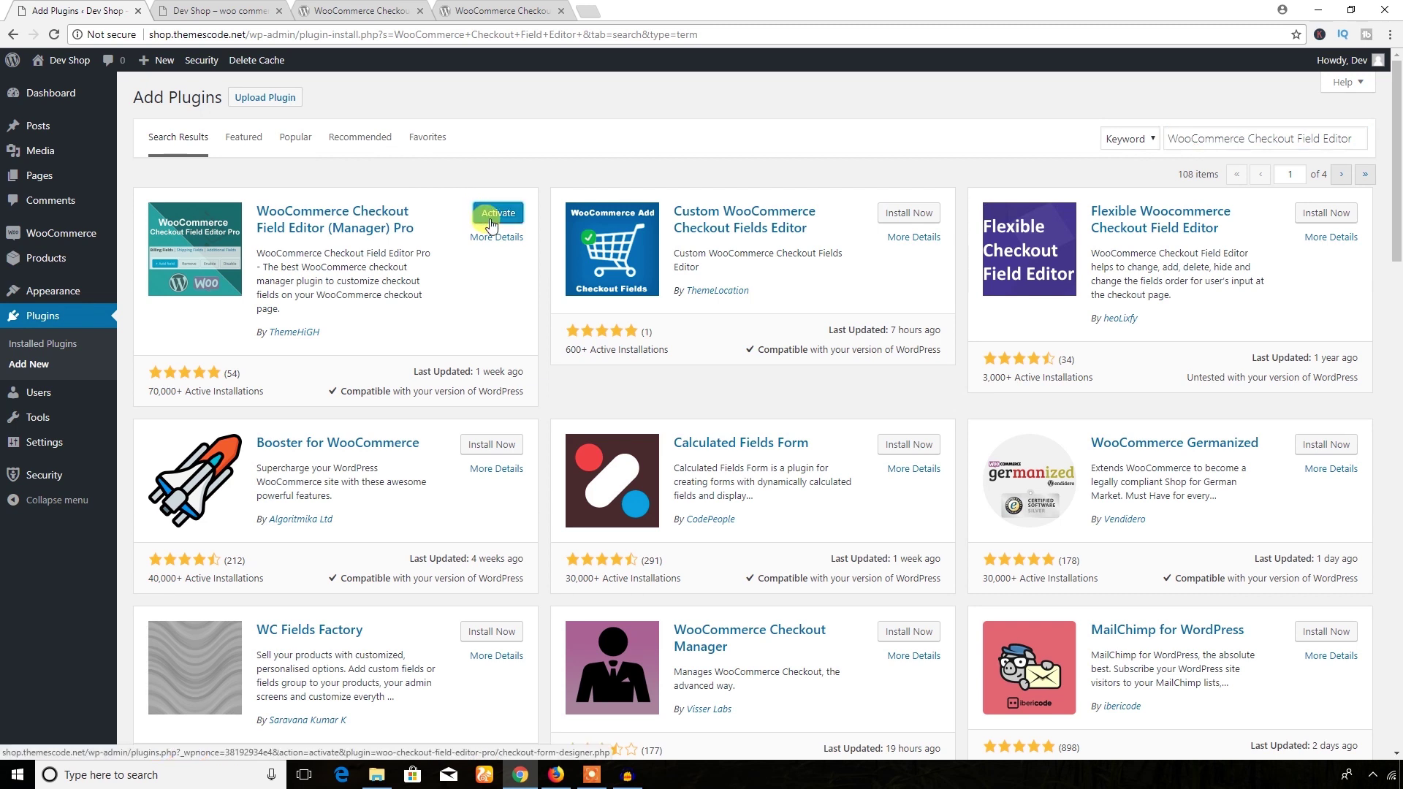
pyautogui.click(495, 214)
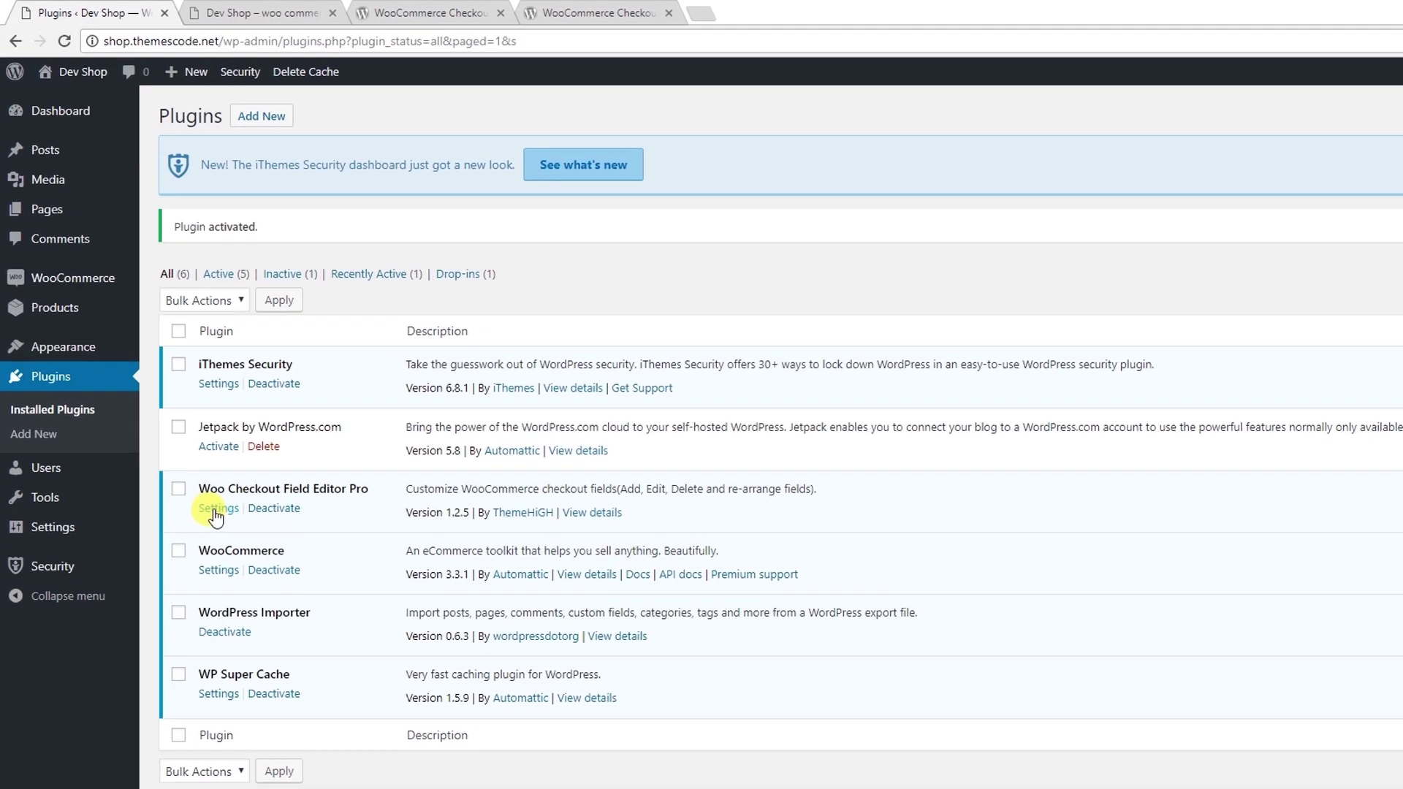
# Open Woo Checkout Field Editor Pro settings and compare its billing fields against the live checkout page
pyautogui.click(217, 509)
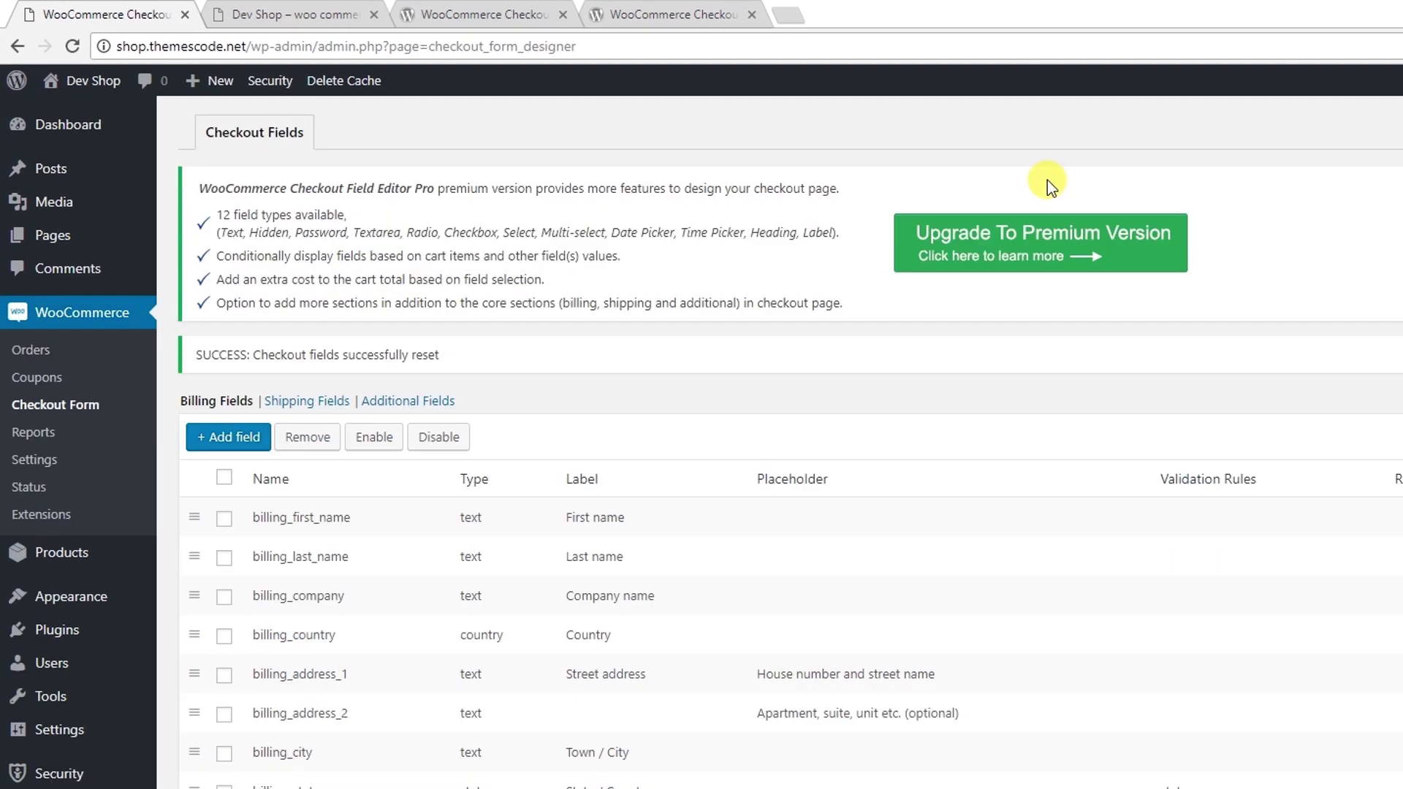
pyautogui.scroll(-1, 643, 384)
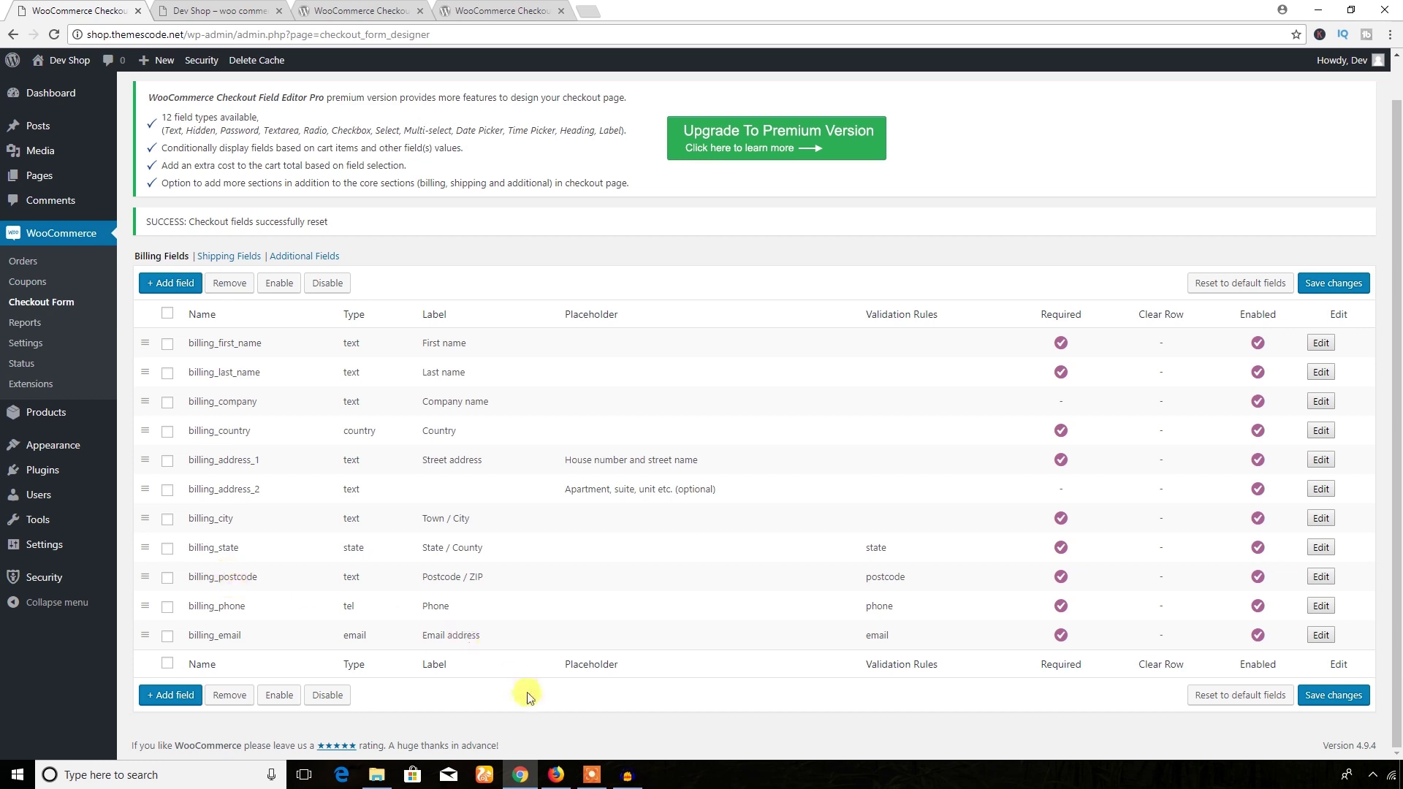
pyautogui.click(566, 778)
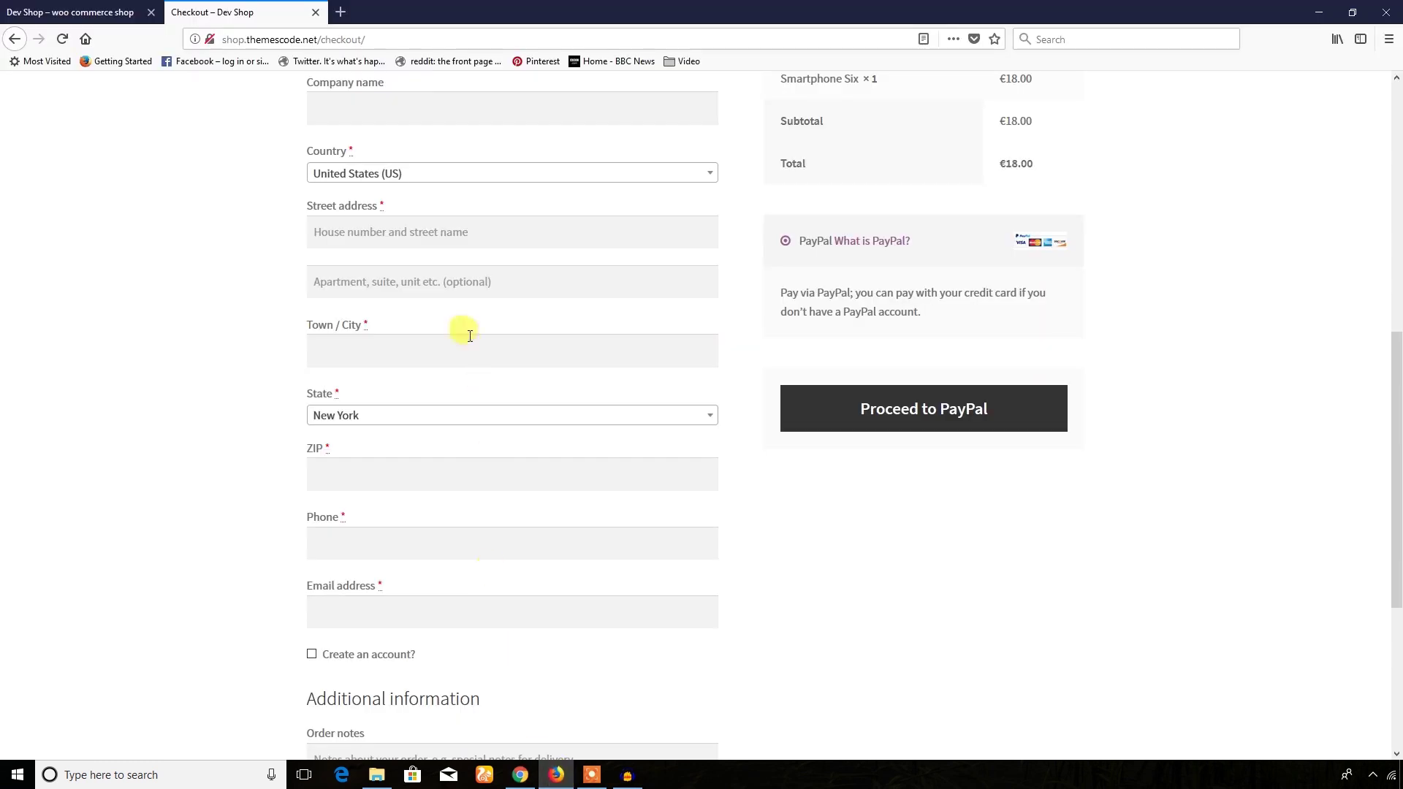
pyautogui.scroll(2, 460, 329)
pyautogui.scroll(-2, 434, 285)
pyautogui.scroll(4, 432, 299)
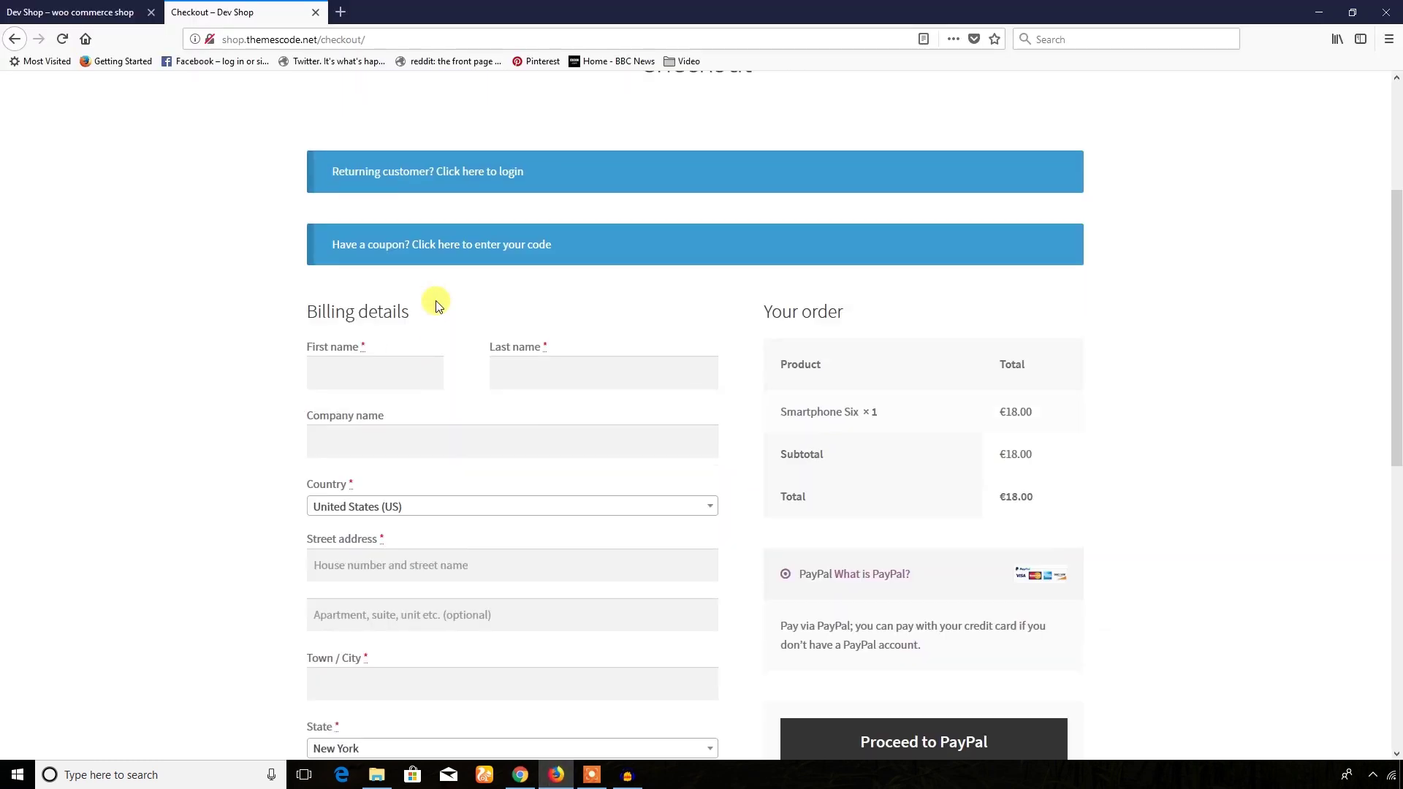
pyautogui.scroll(-8, 417, 366)
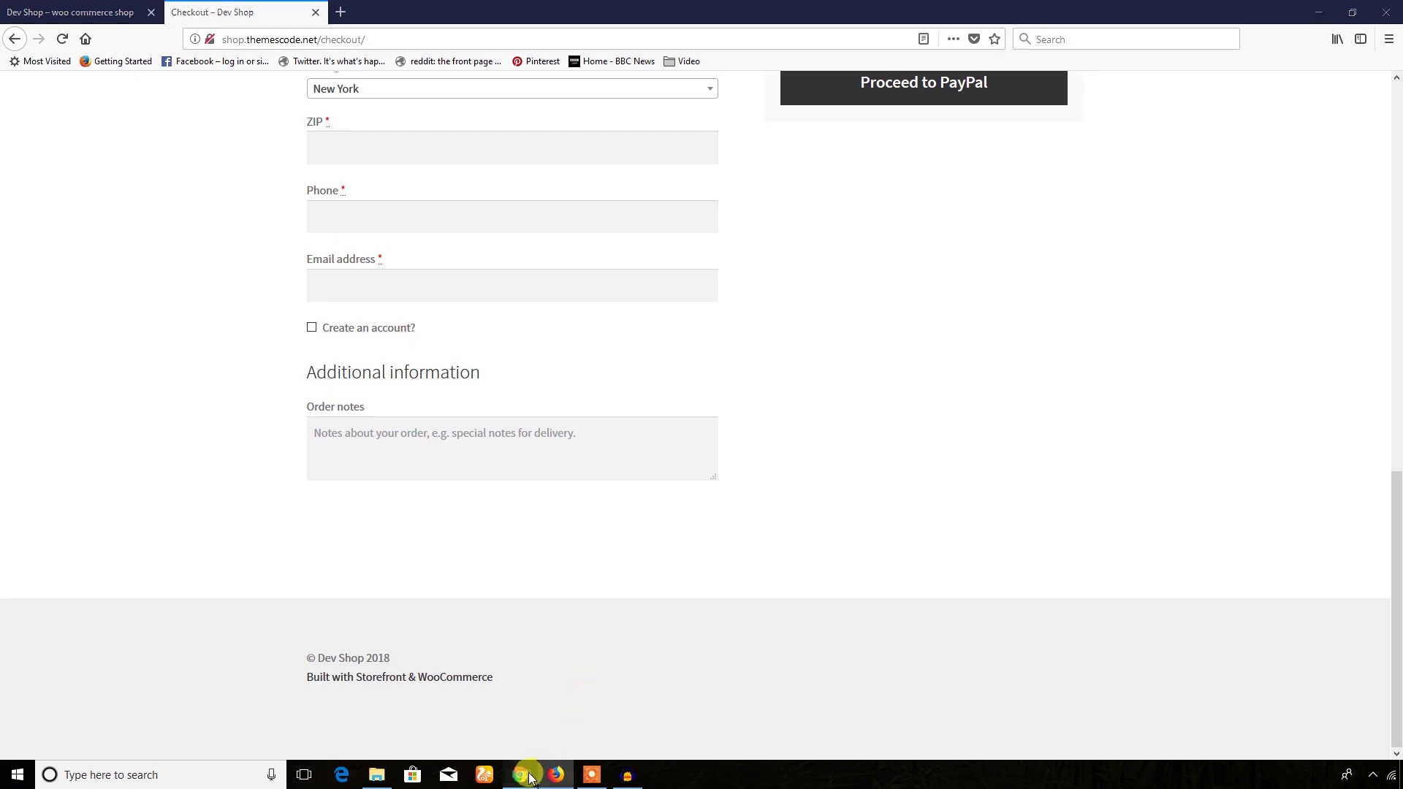
pyautogui.click(522, 773)
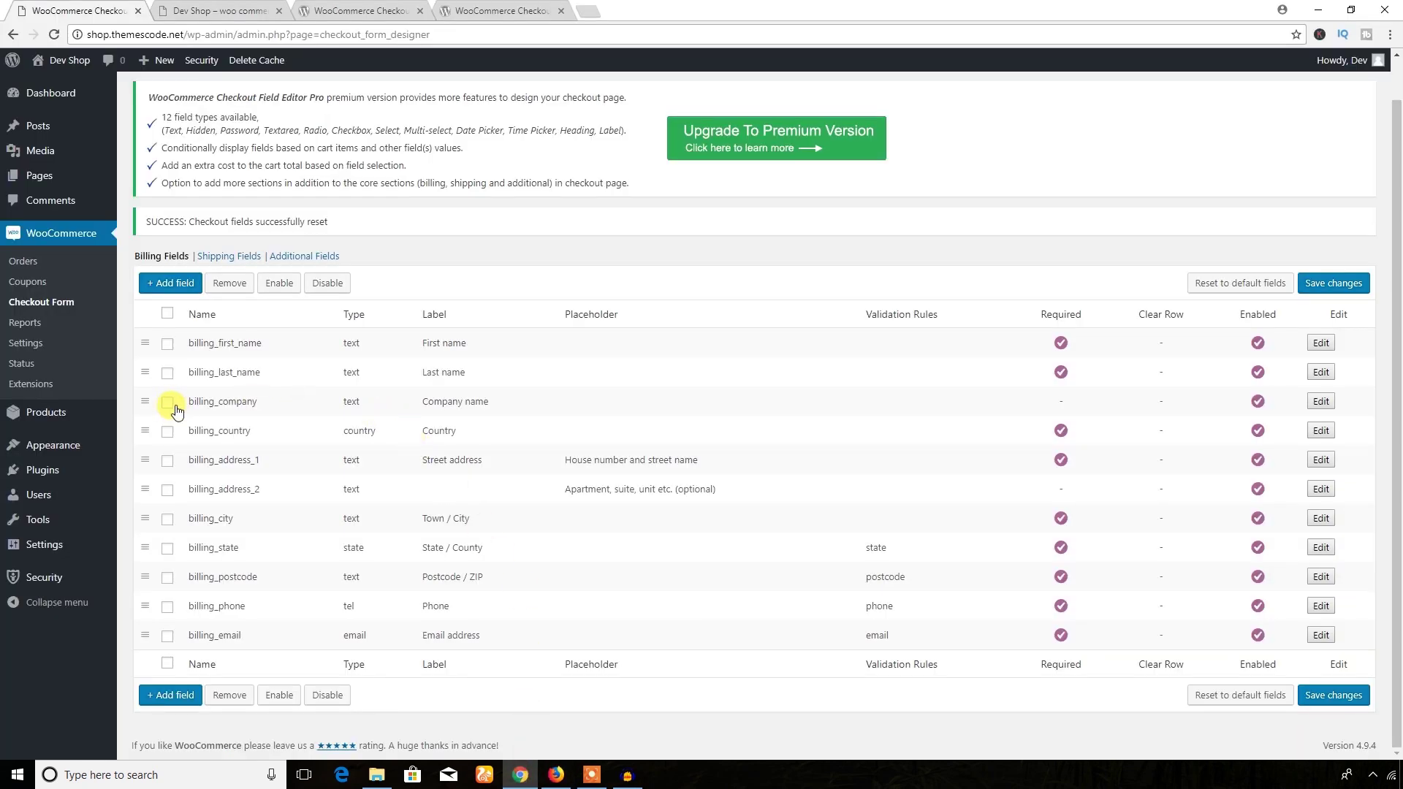
# Disable the billing_company (Company name) field in its settings and save the checkout fields
pyautogui.moveTo(491, 404); pyautogui.dragTo(405, 411)
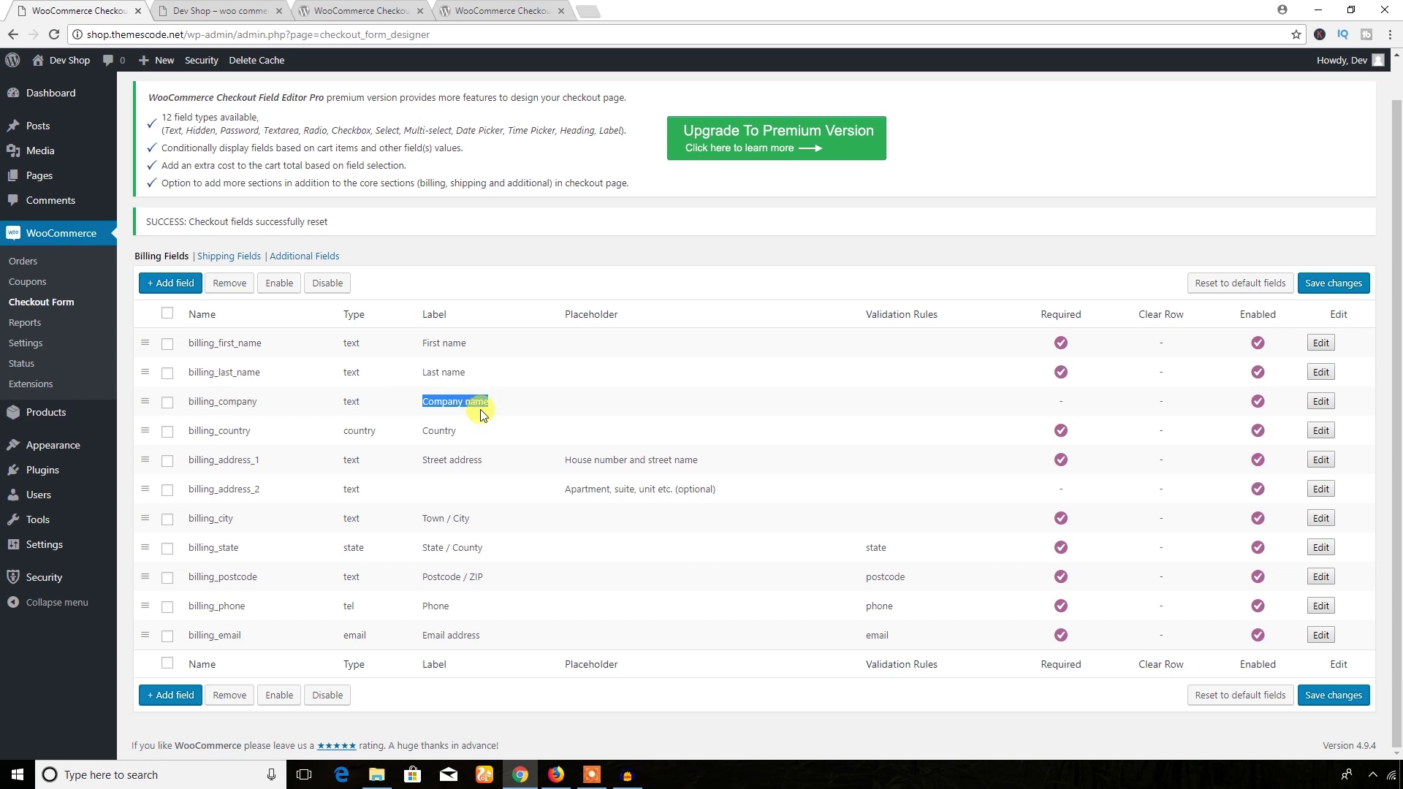
pyautogui.click(509, 411)
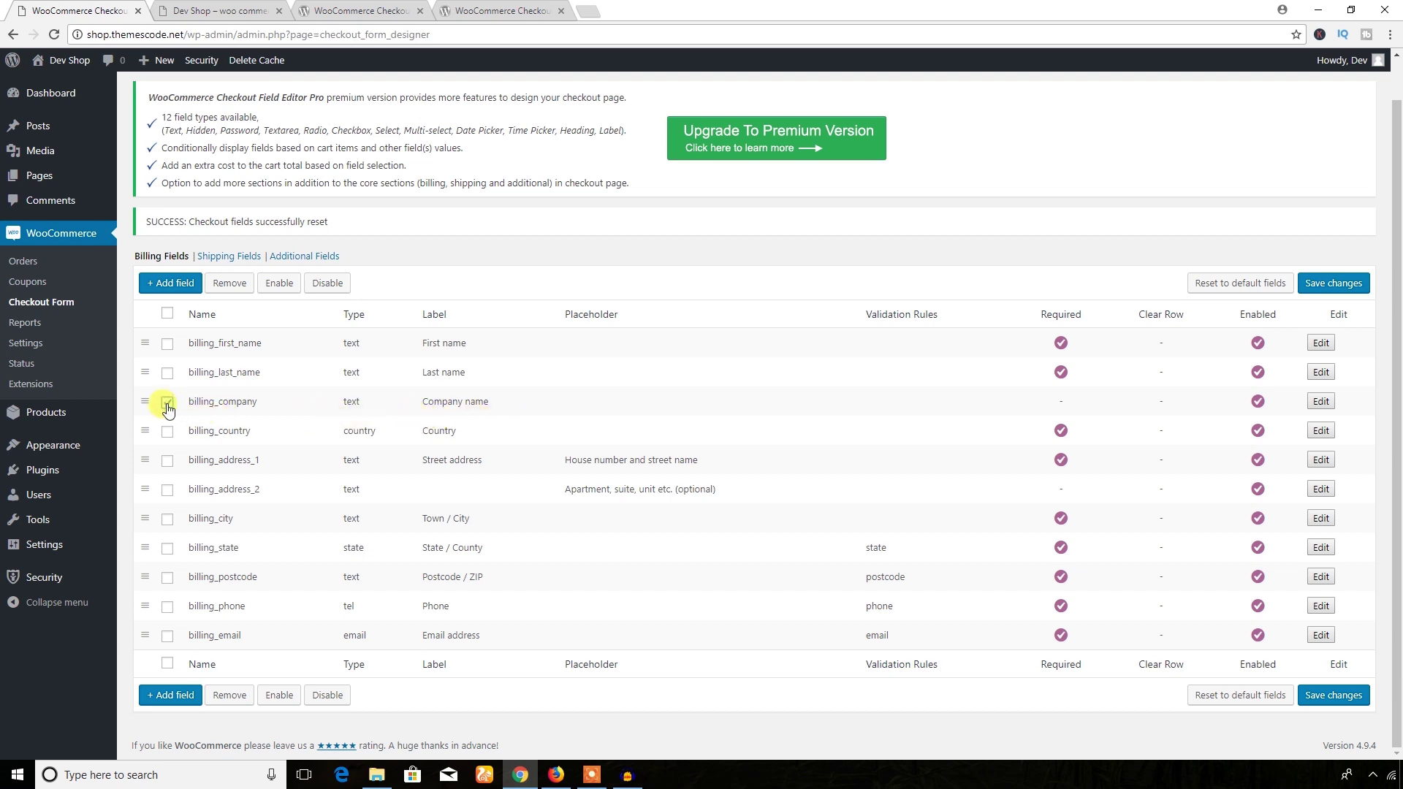
pyautogui.click(1321, 402)
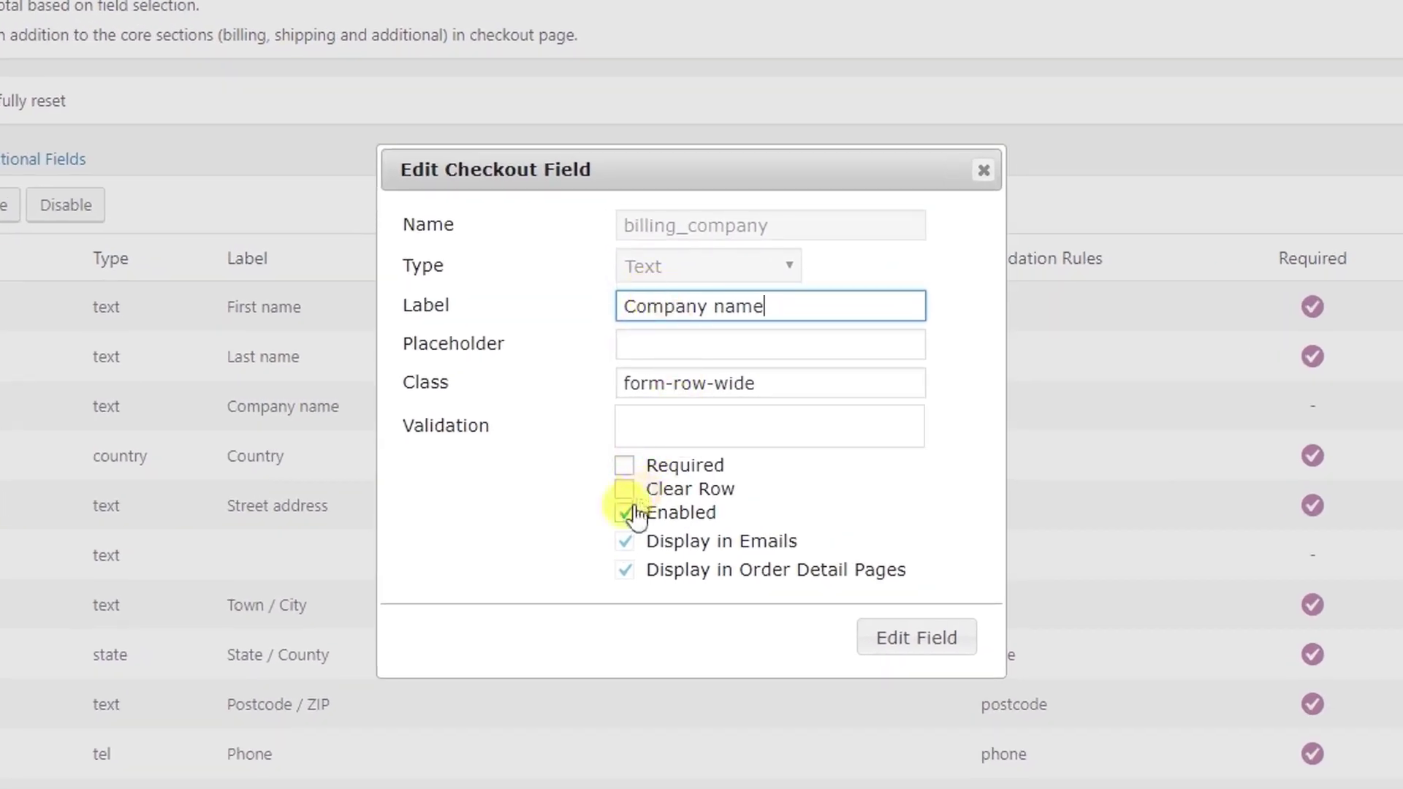
pyautogui.click(626, 515)
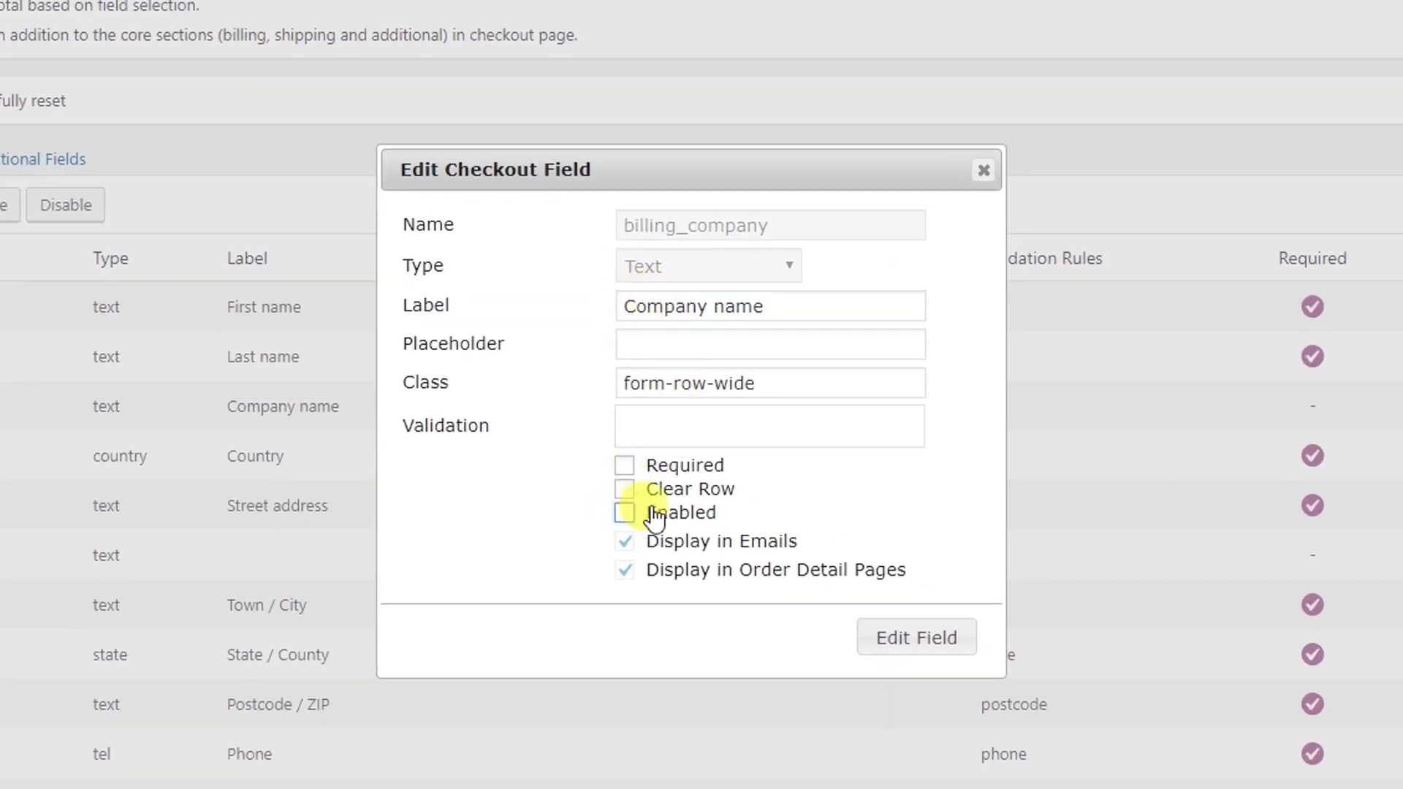
pyautogui.click(923, 649)
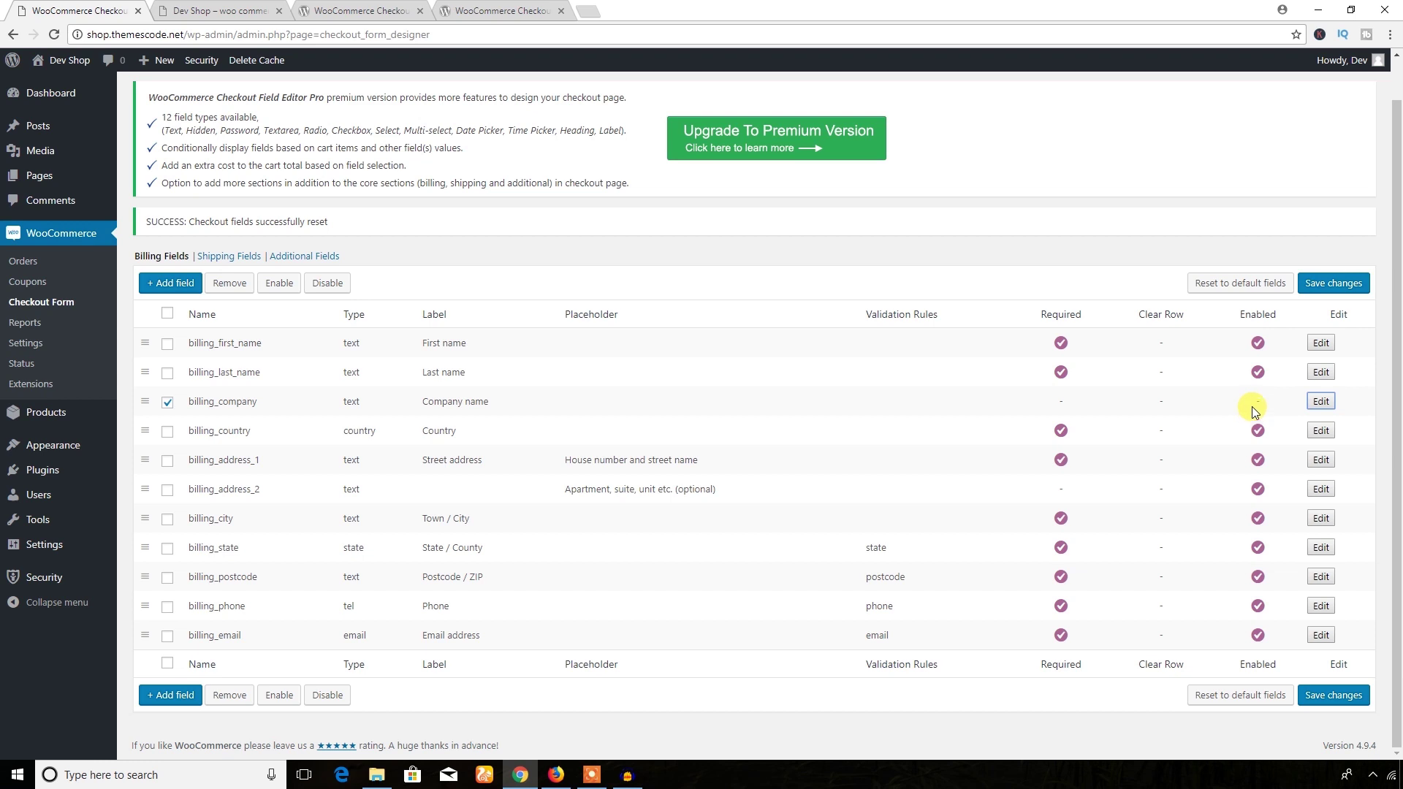
pyautogui.click(1326, 287)
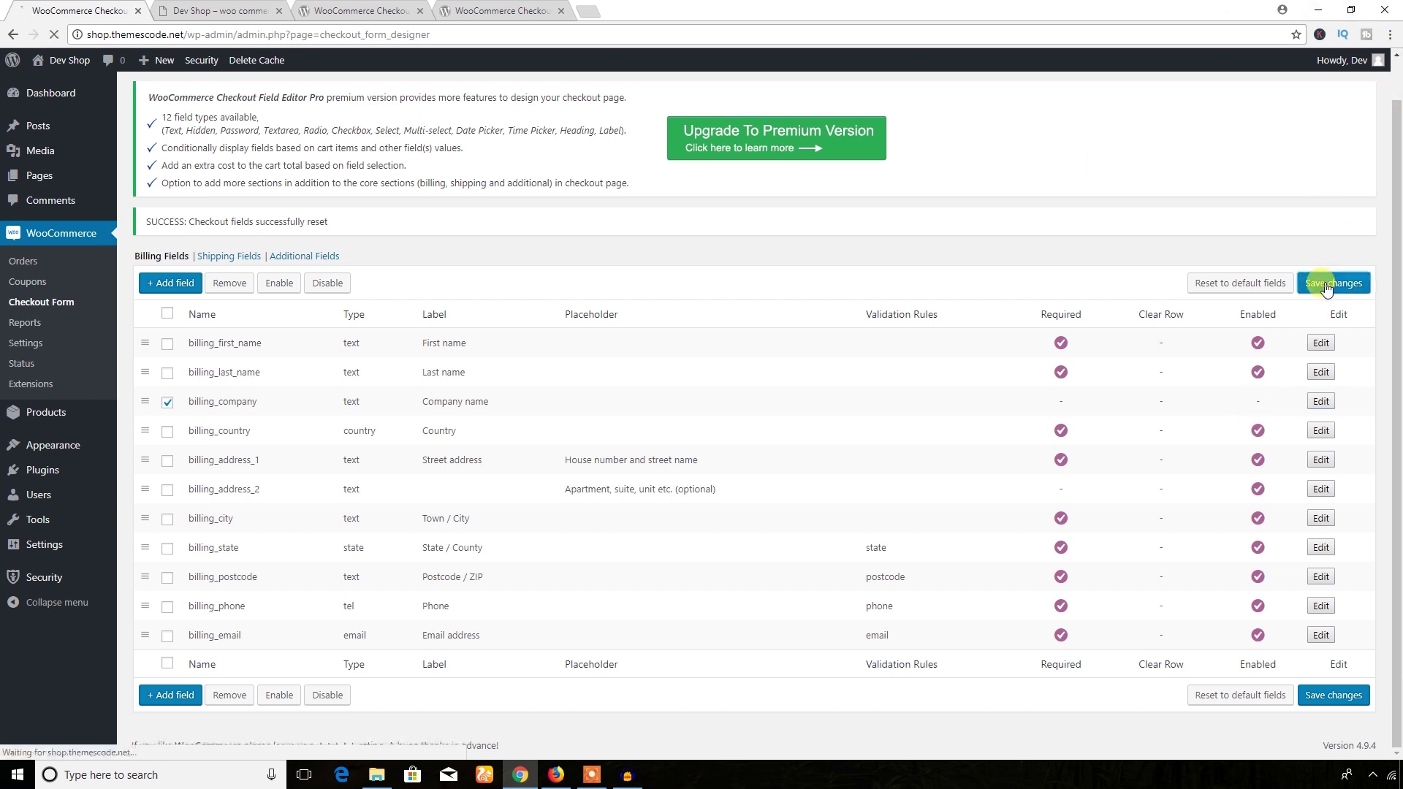
pyautogui.click(555, 774)
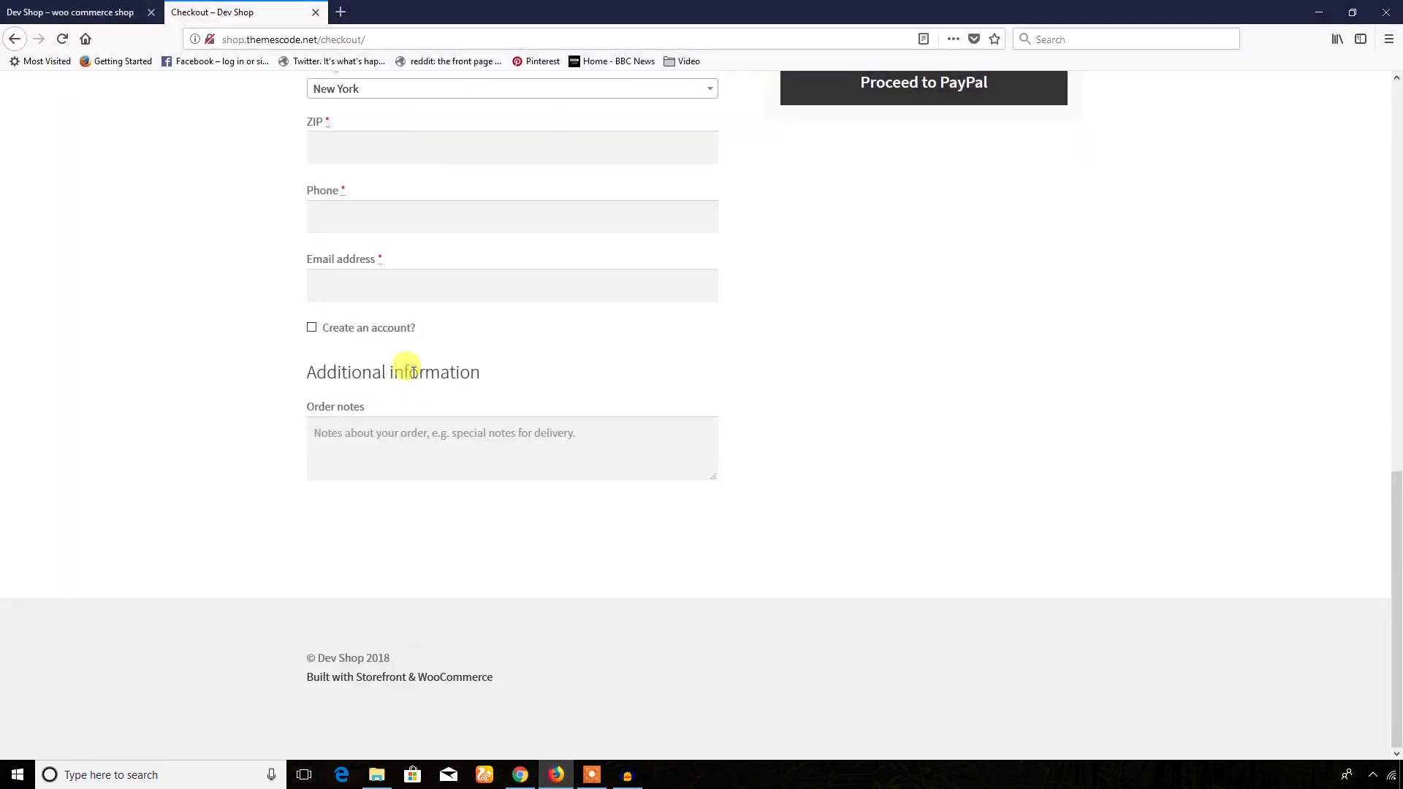
# Scroll the live checkout to confirm Company name is gone, then return to the Checkout Form editor
pyautogui.scroll(5, 411, 380)
pyautogui.scroll(8, 412, 380)
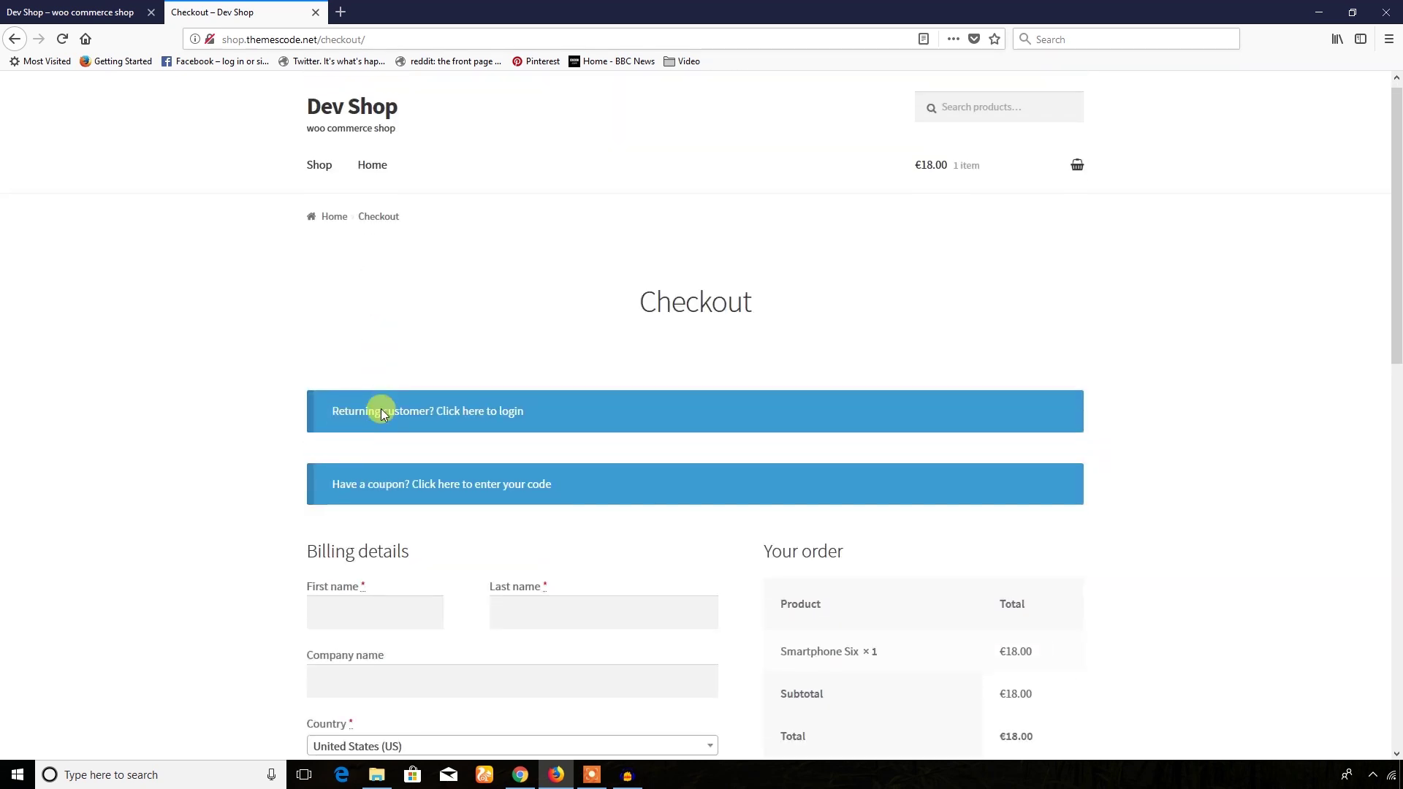
pyautogui.scroll(-3, 380, 322)
pyautogui.scroll(1, 354, 517)
pyautogui.scroll(-3, 341, 366)
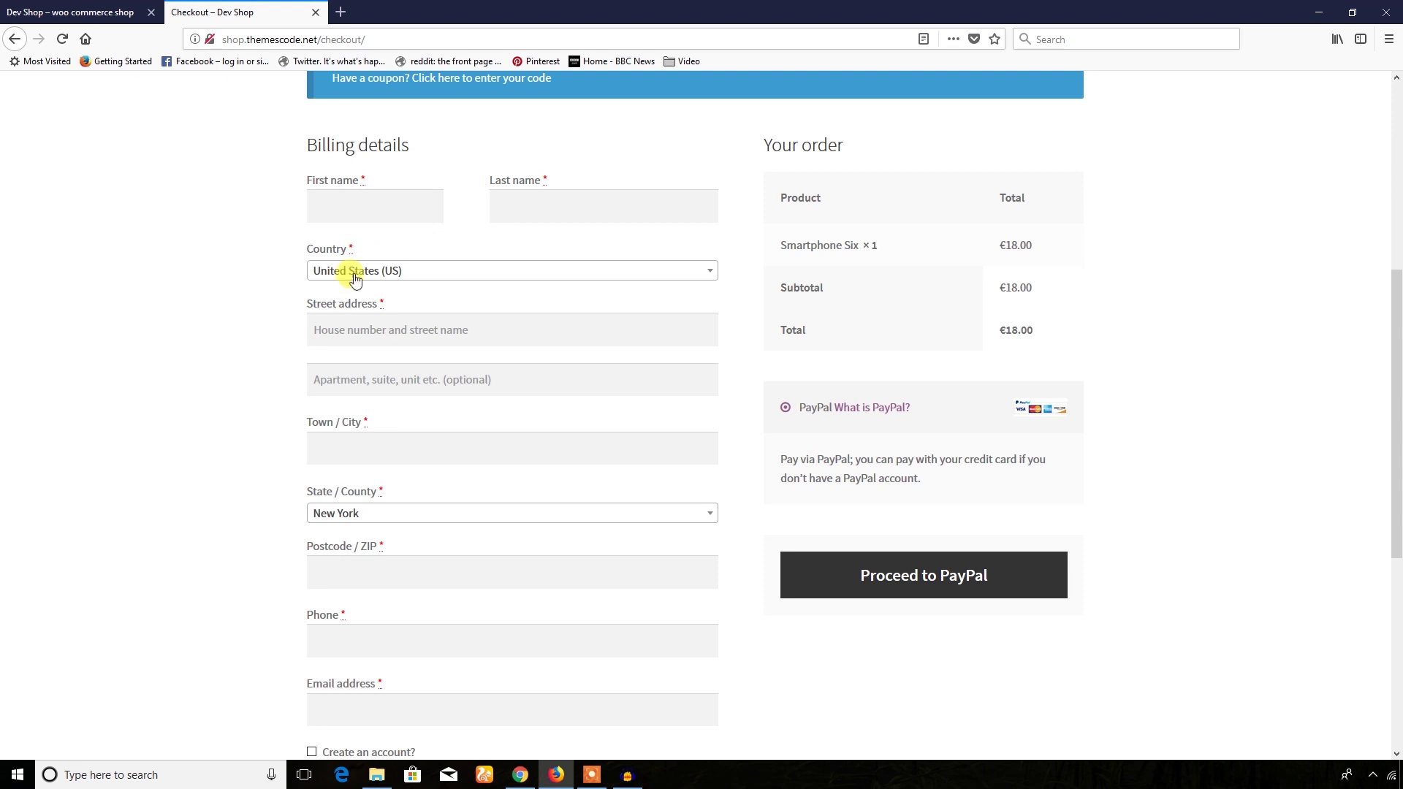
pyautogui.scroll(-5, 266, 369)
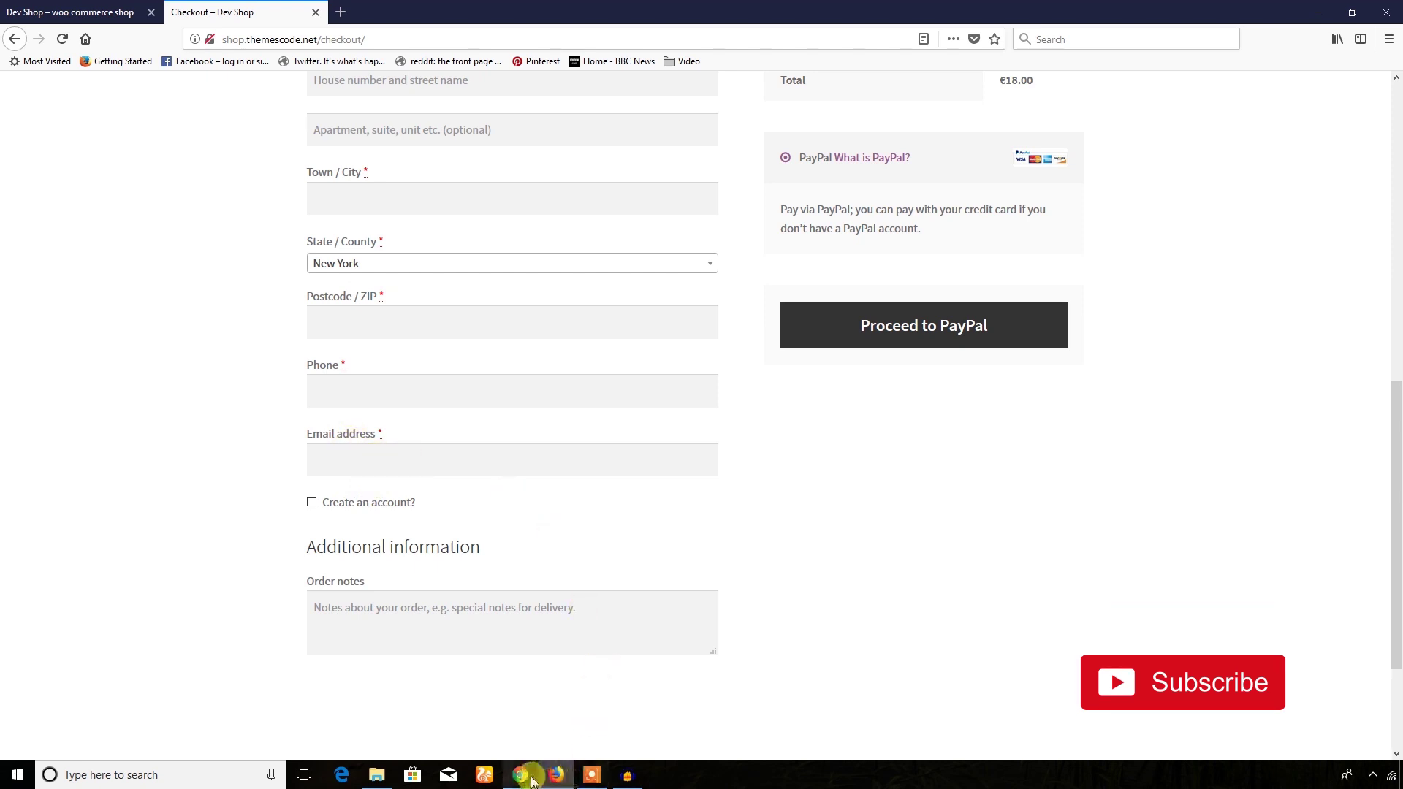
pyautogui.click(519, 775)
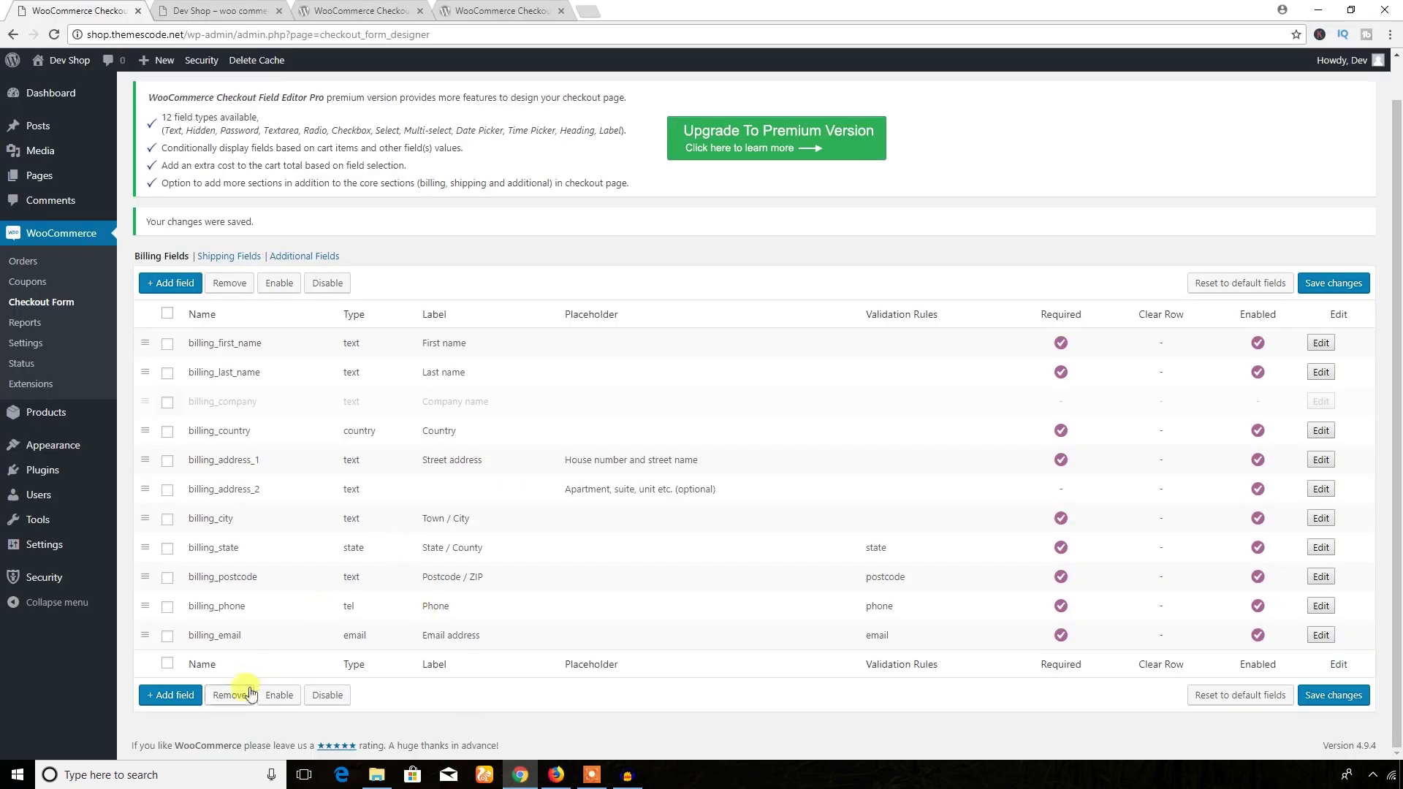
# Start a new billing field named billing_website with the label Website
pyautogui.click(171, 695)
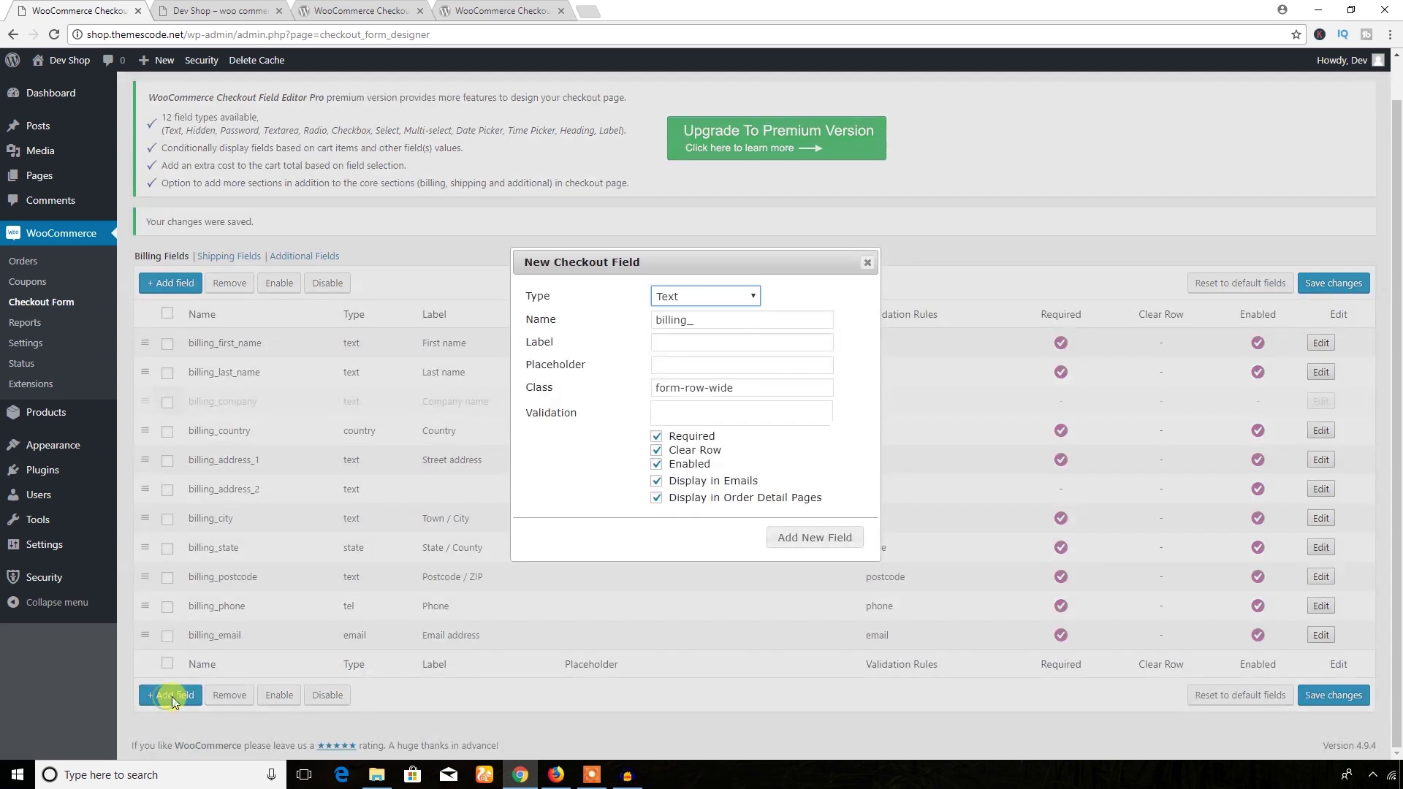
pyautogui.click(699, 319)
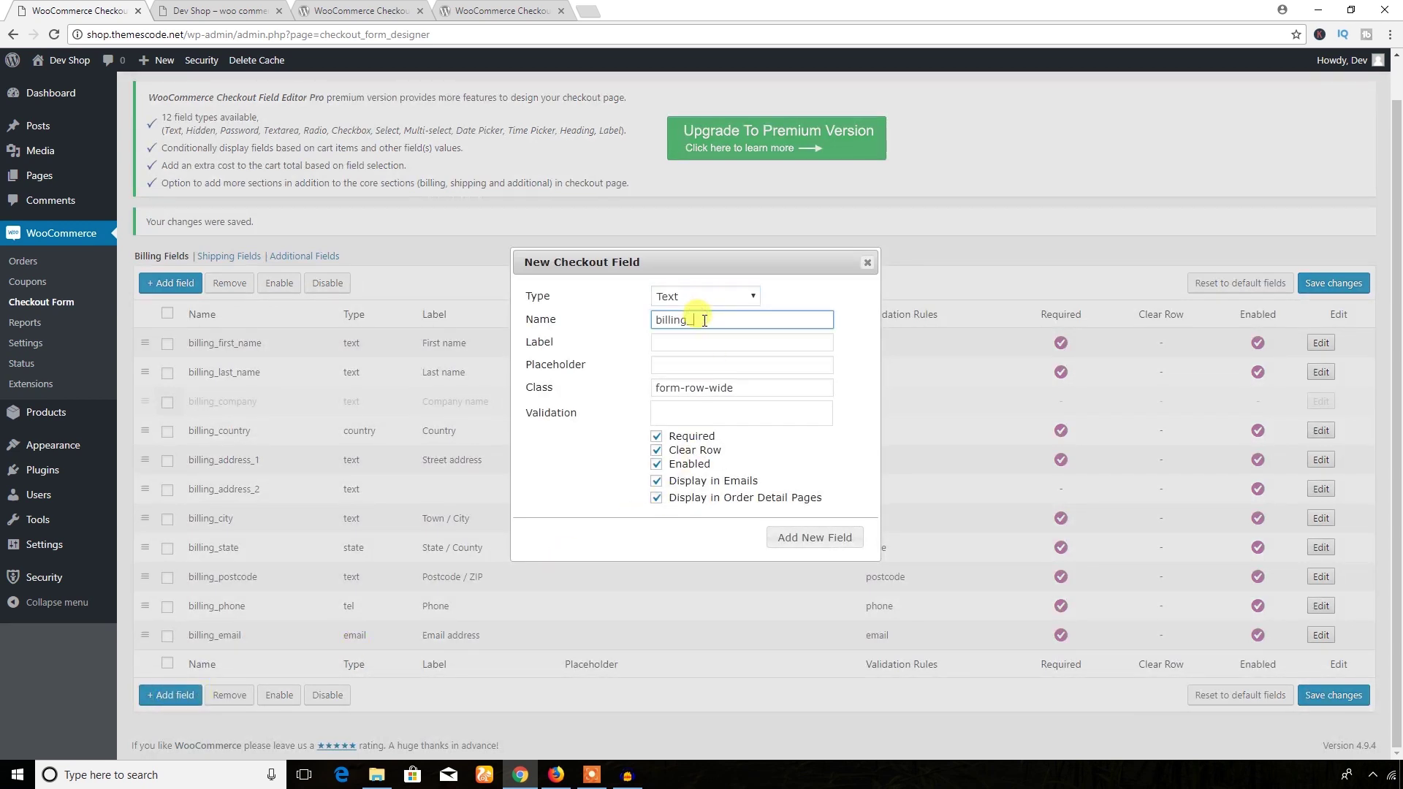
pyautogui.write('website')
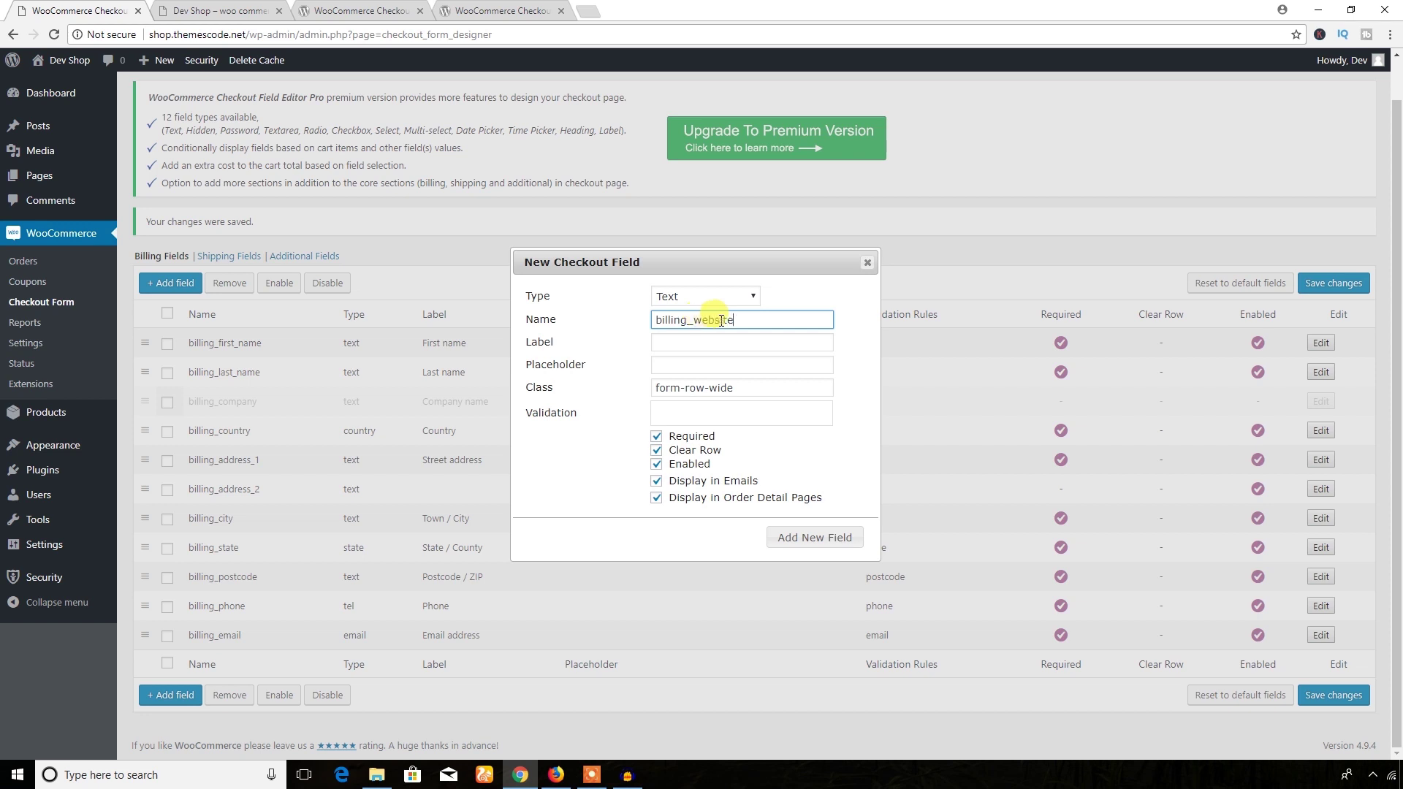
pyautogui.moveTo(745, 321); pyautogui.dragTo(635, 321)
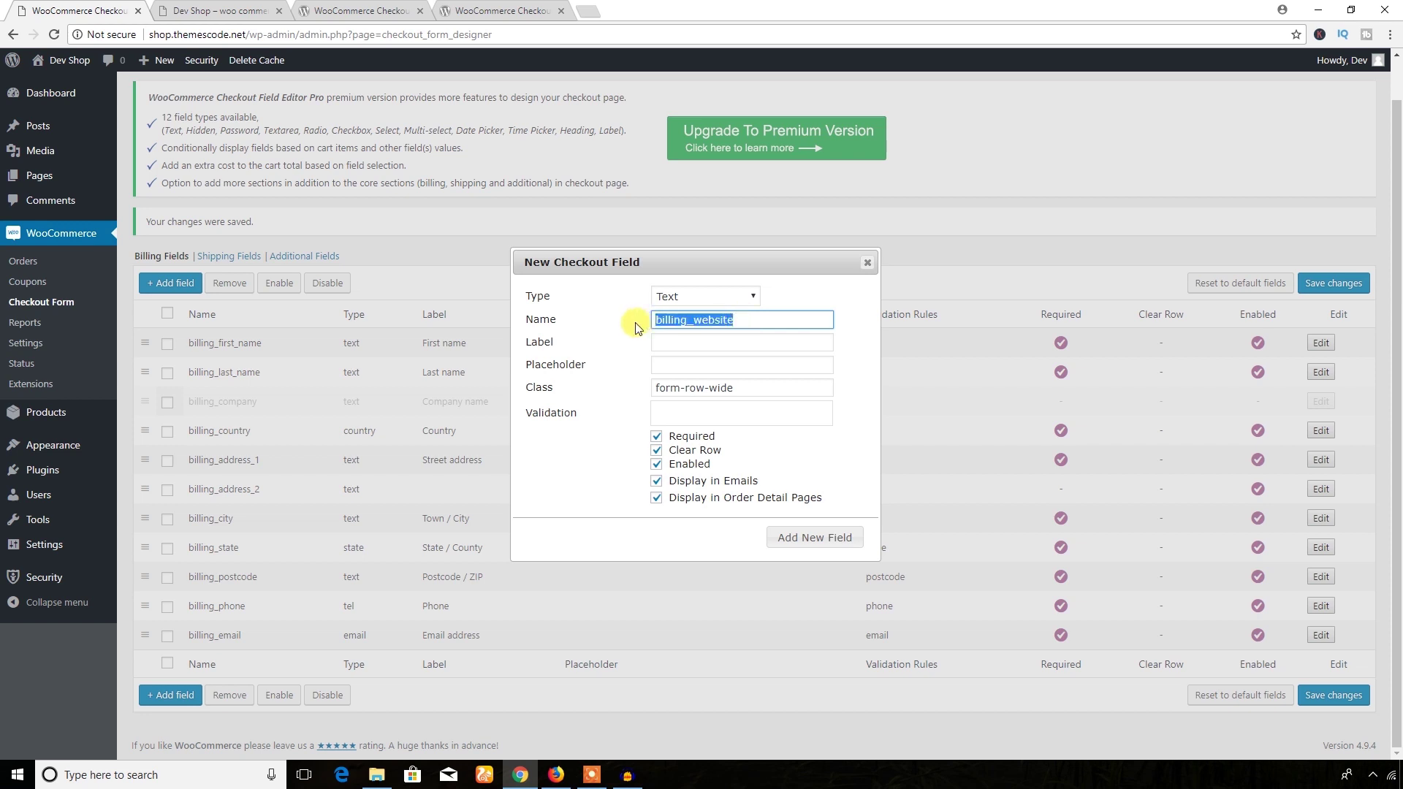
pyautogui.click(670, 344)
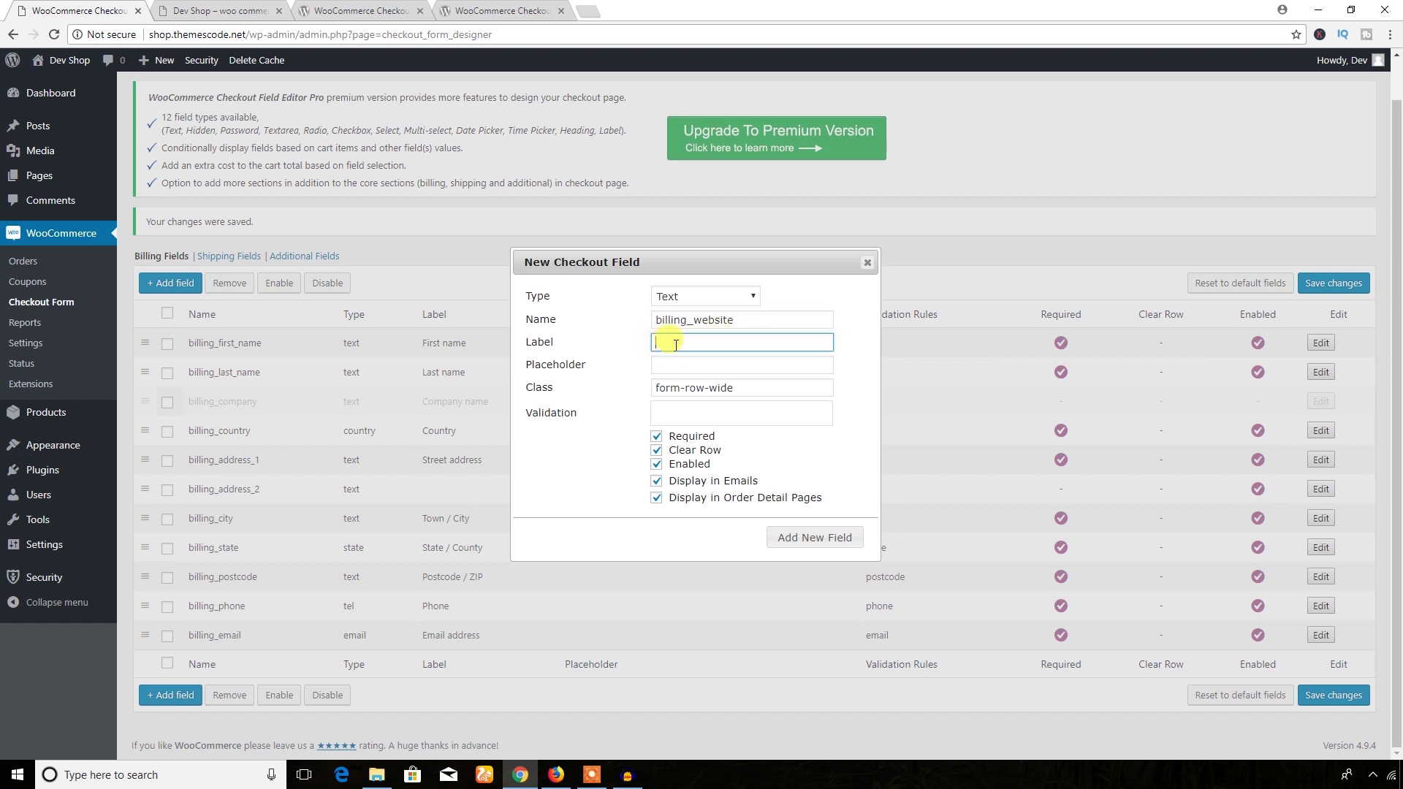
pyautogui.click(555, 775)
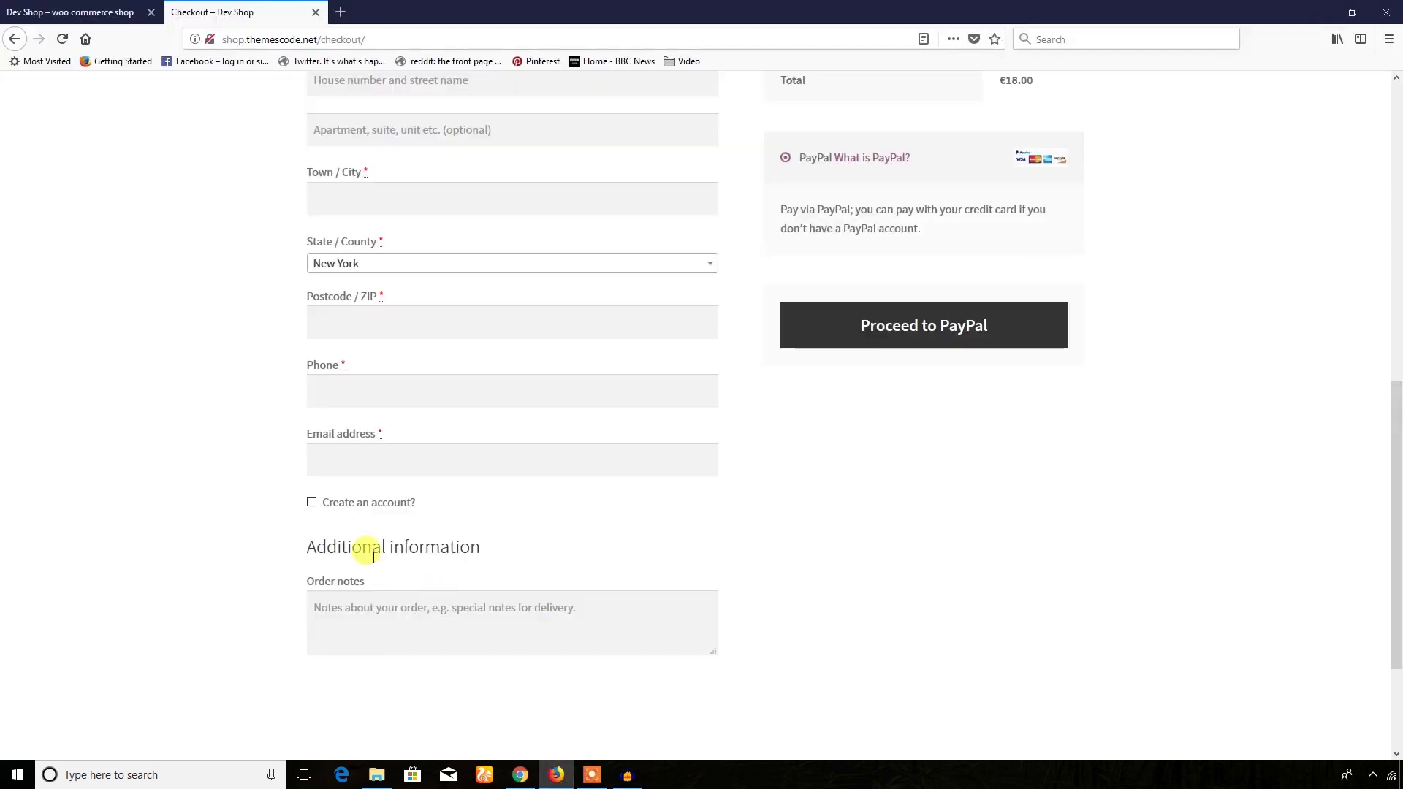
pyautogui.click(521, 775)
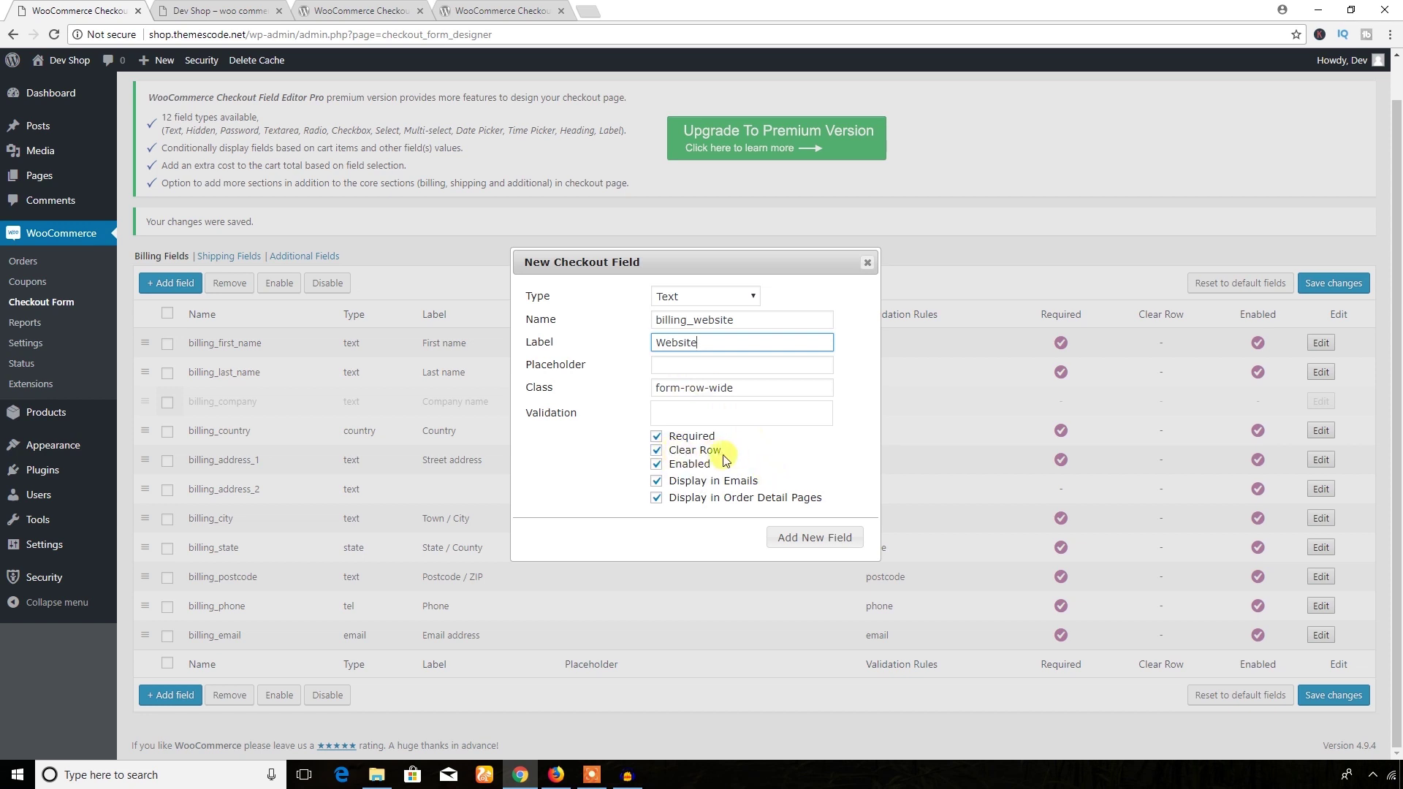
# Make Website required and enabled, untick Clear Row and both Display options, and add it
pyautogui.click(658, 437)
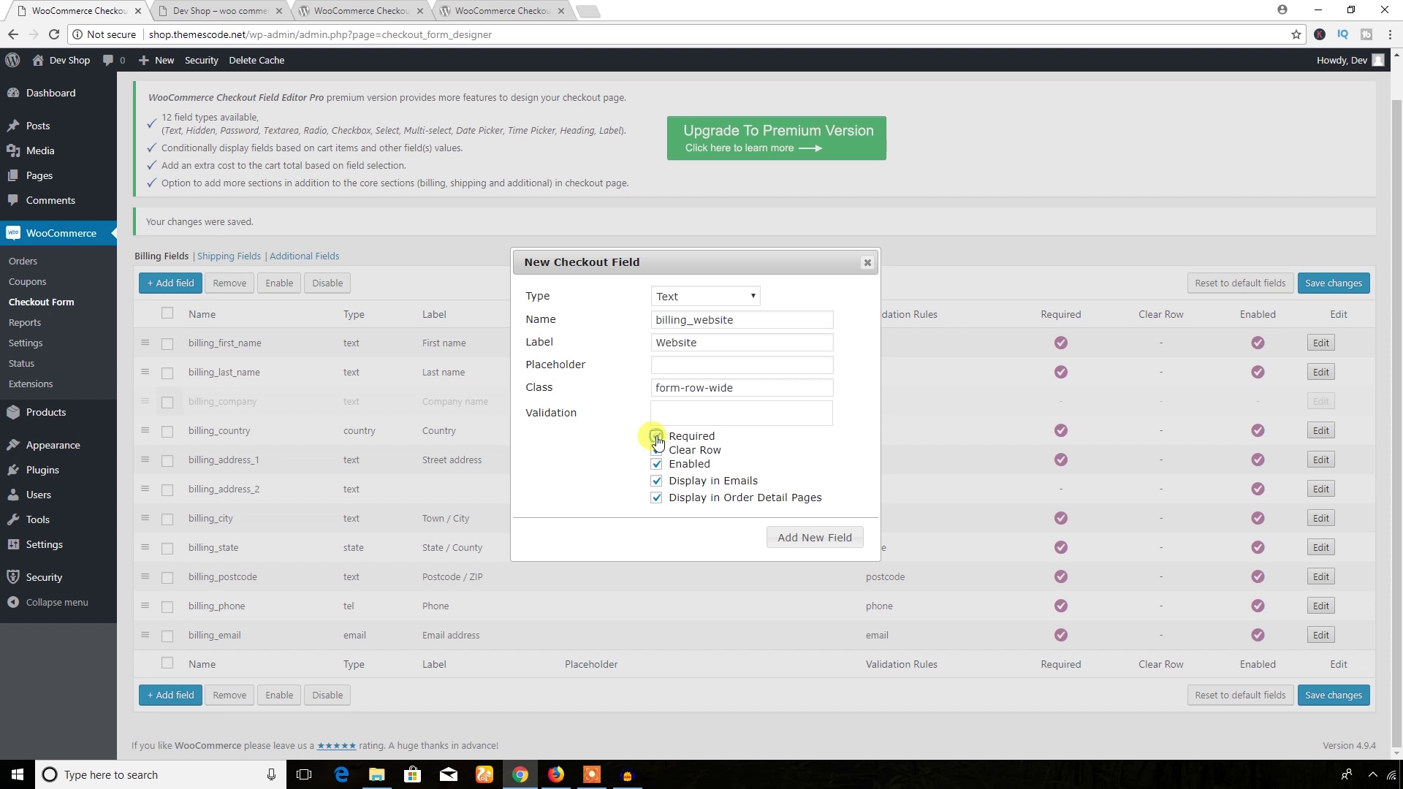
pyautogui.click(662, 453)
pyautogui.click(657, 465)
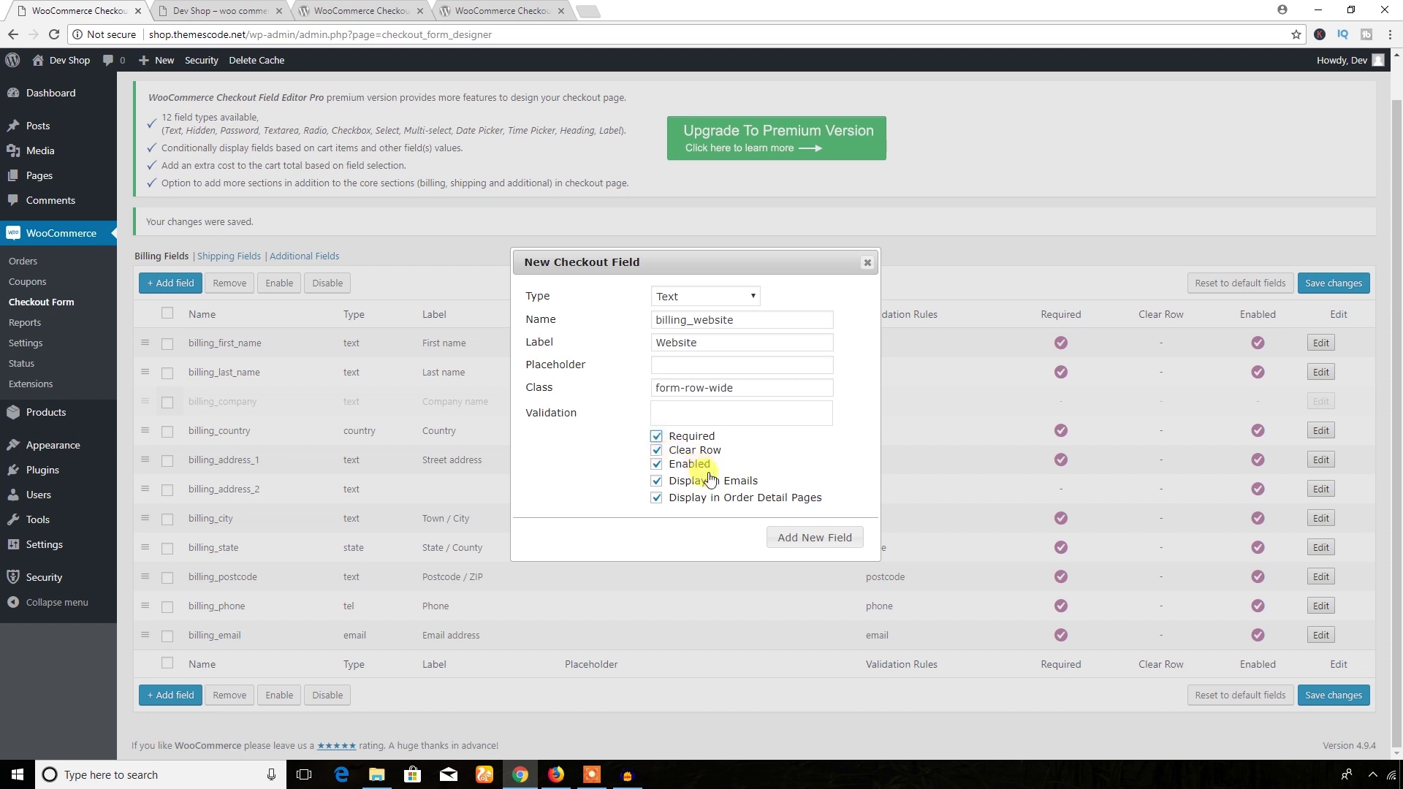
pyautogui.click(658, 501)
pyautogui.click(657, 481)
pyautogui.click(657, 451)
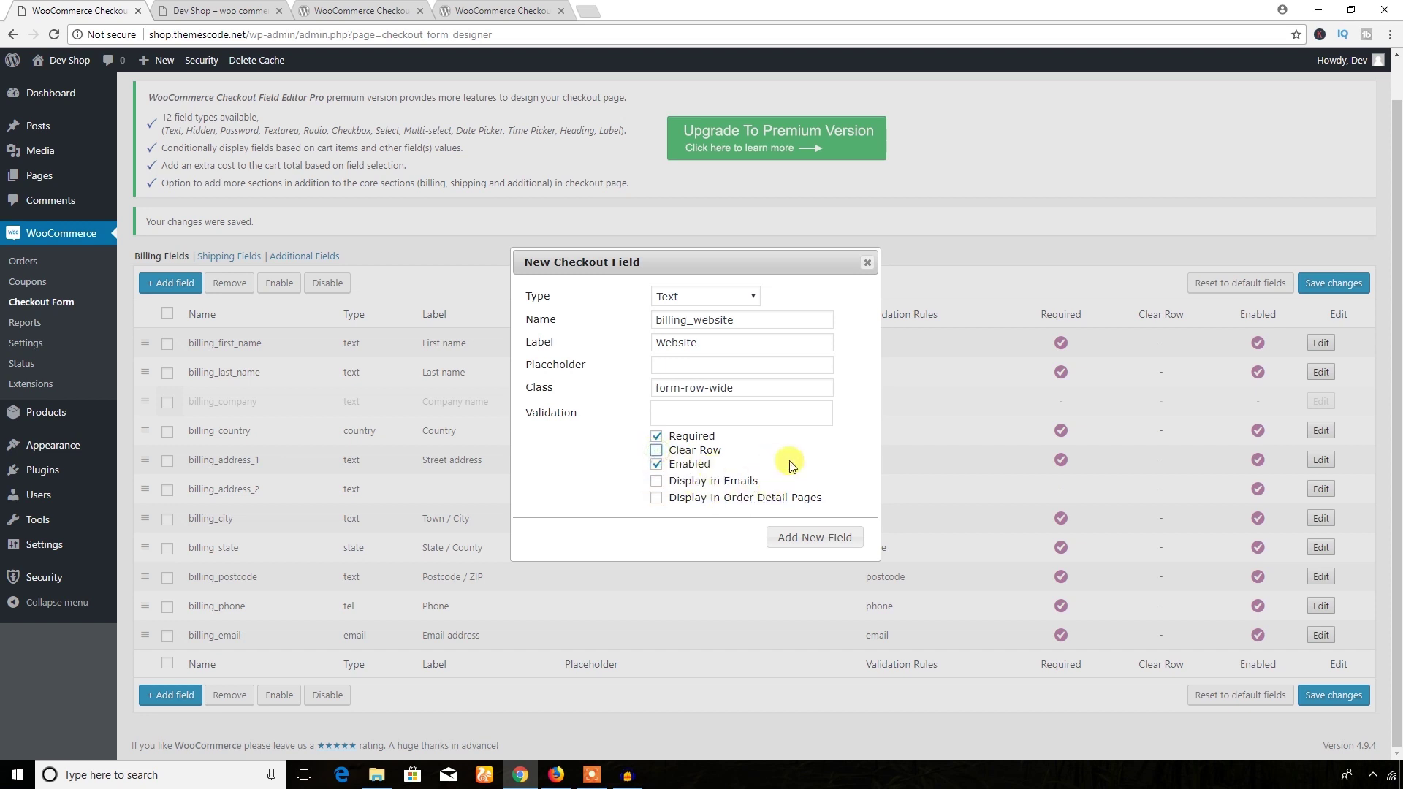
pyautogui.click(816, 539)
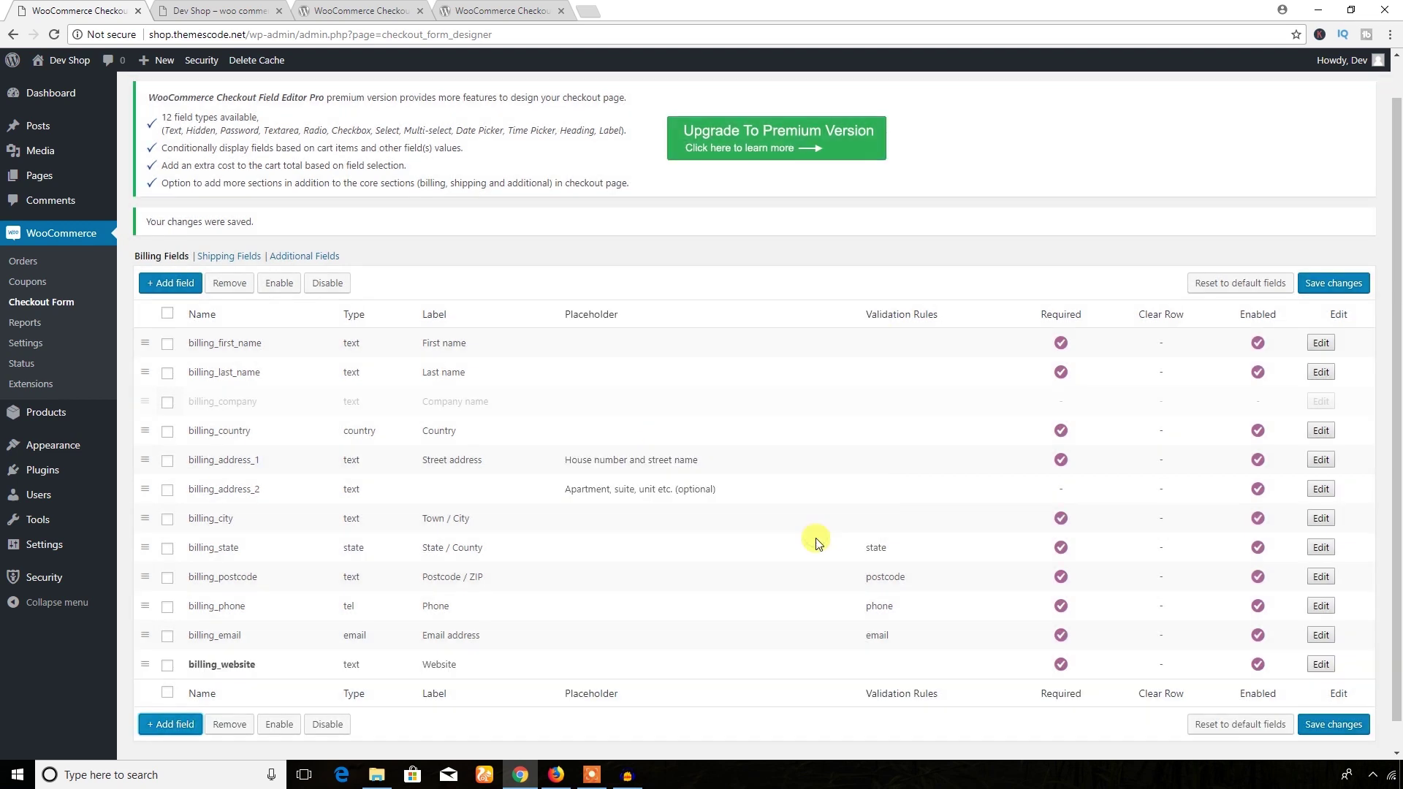
pyautogui.scroll(-1, 424, 662)
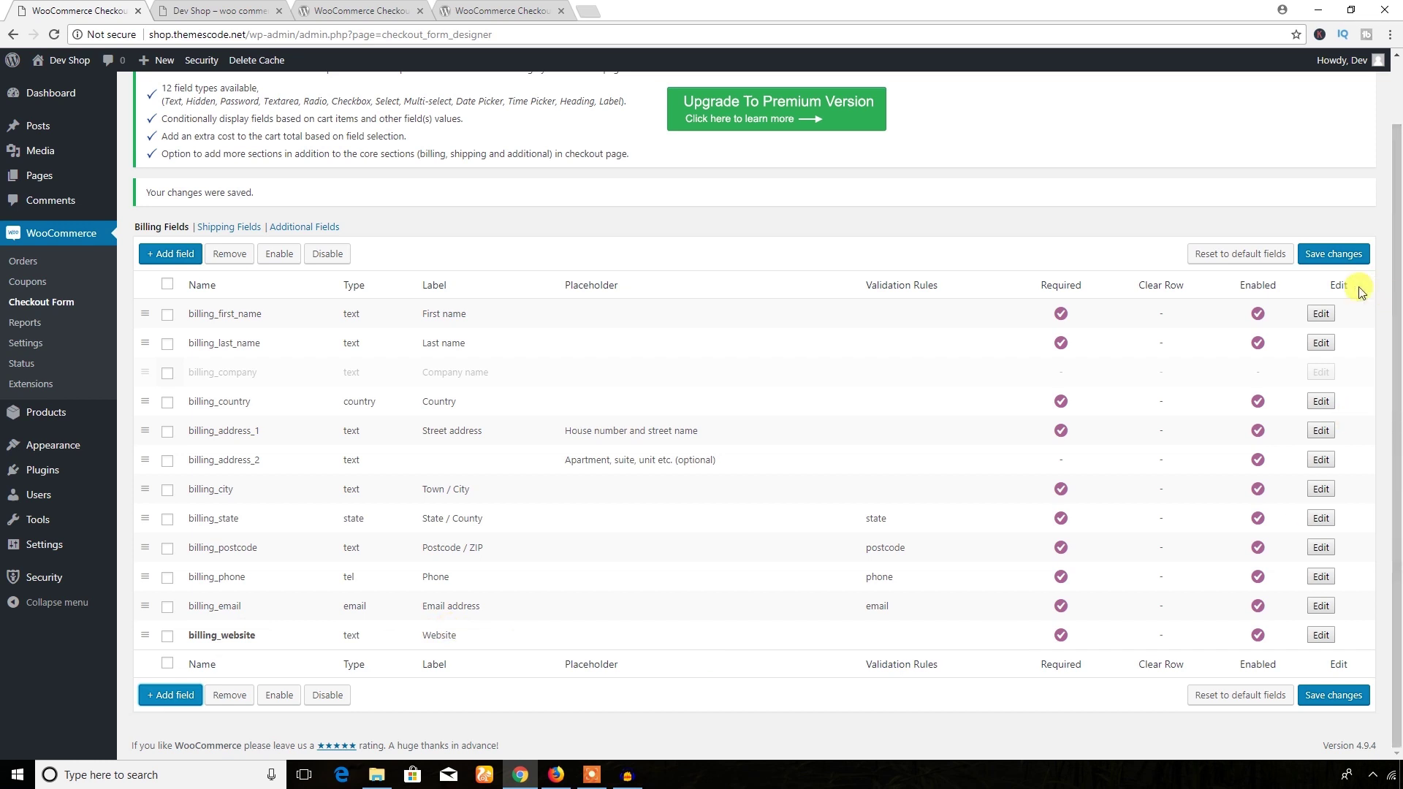
# Save the Website field, reload the live checkout to try it, then return to the editor
pyautogui.click(1330, 263)
pyautogui.click(556, 775)
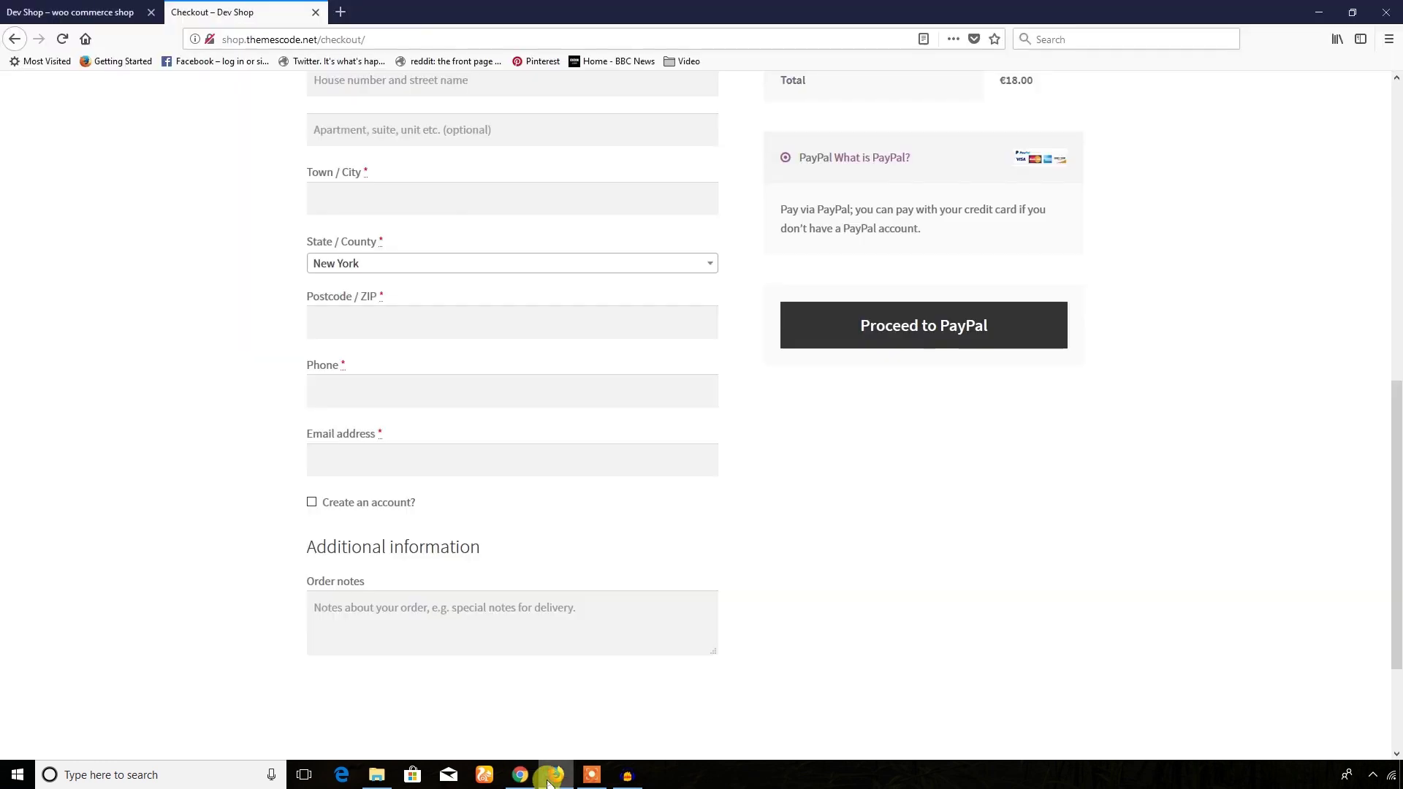
pyautogui.click(65, 39)
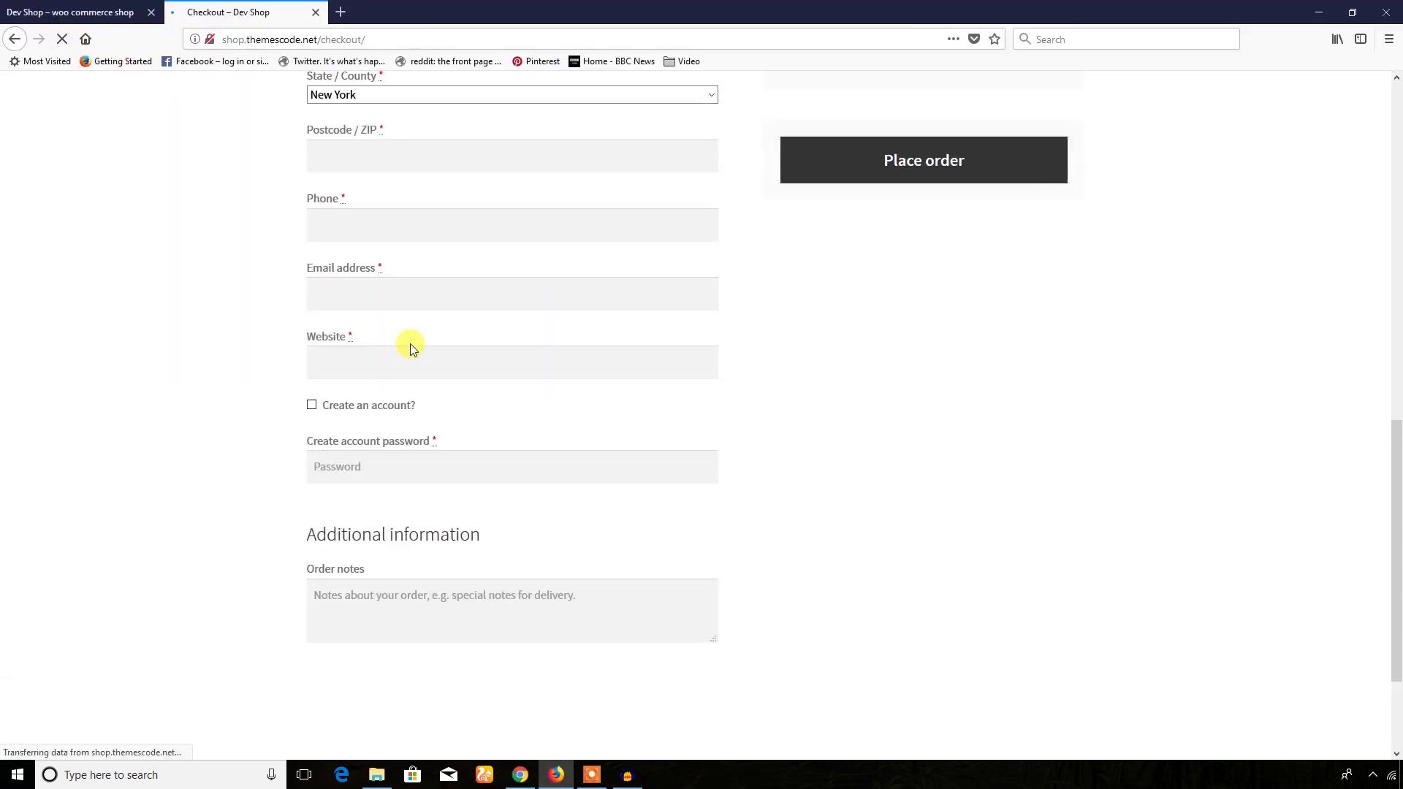
pyautogui.click(370, 371)
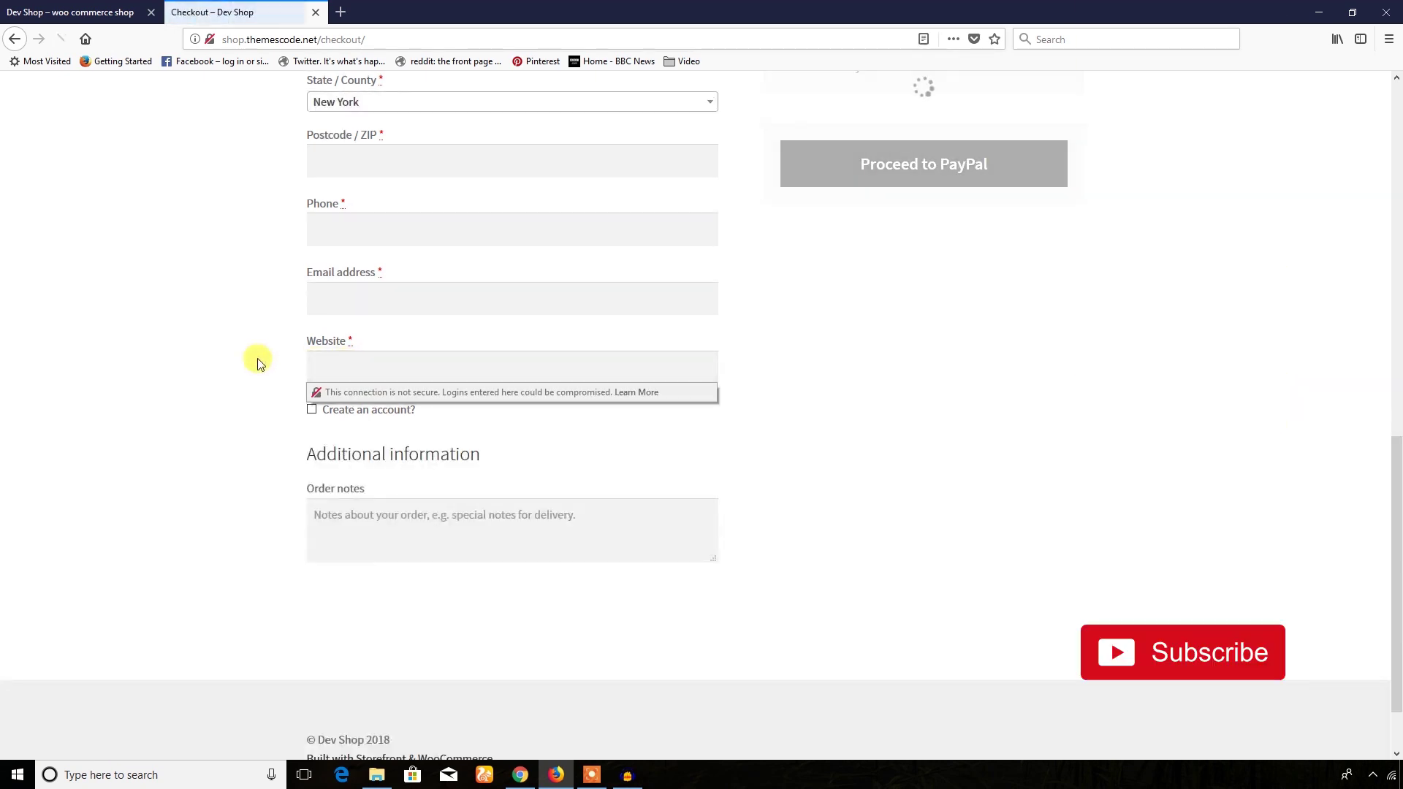
pyautogui.click(257, 358)
pyautogui.scroll(3, 310, 379)
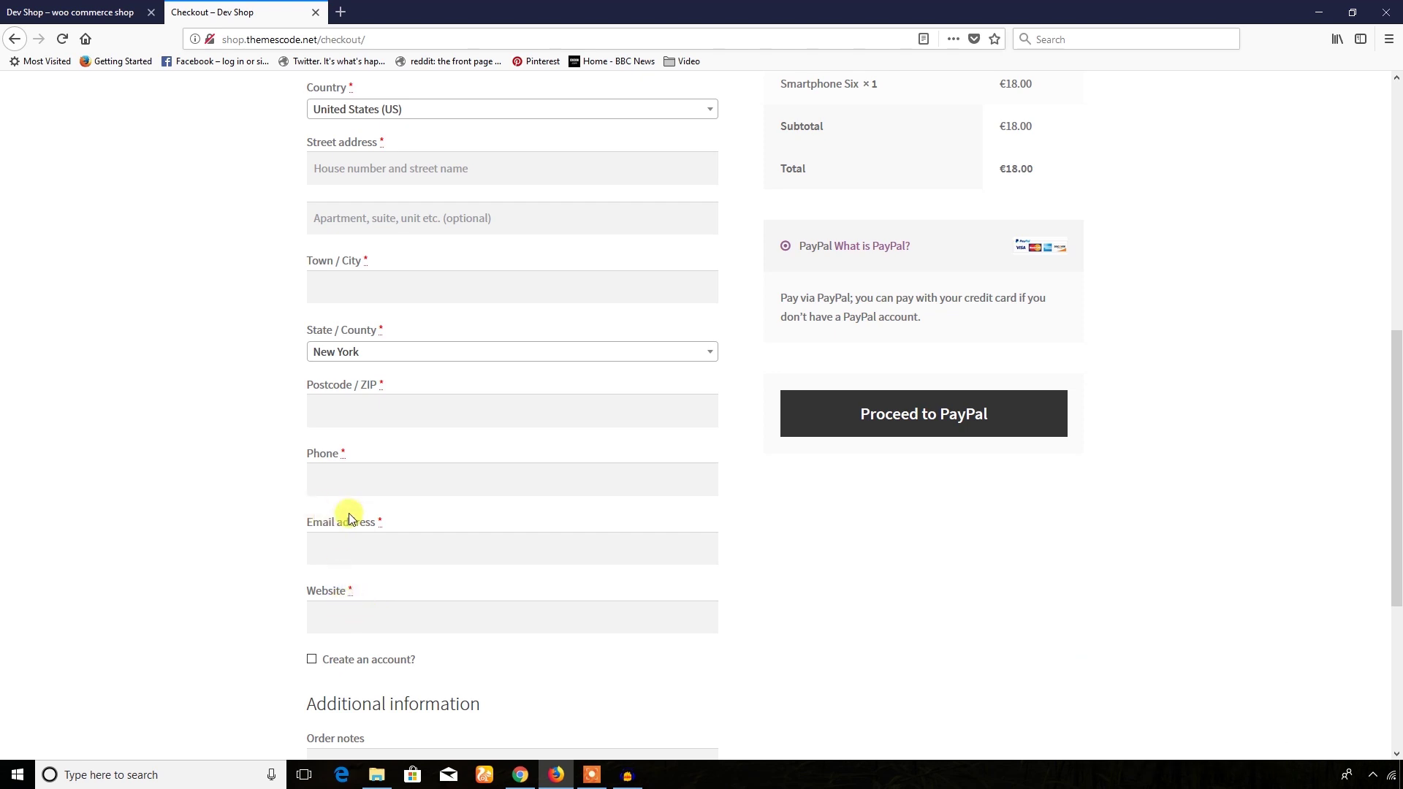
pyautogui.click(519, 773)
pyautogui.scroll(-1, 438, 548)
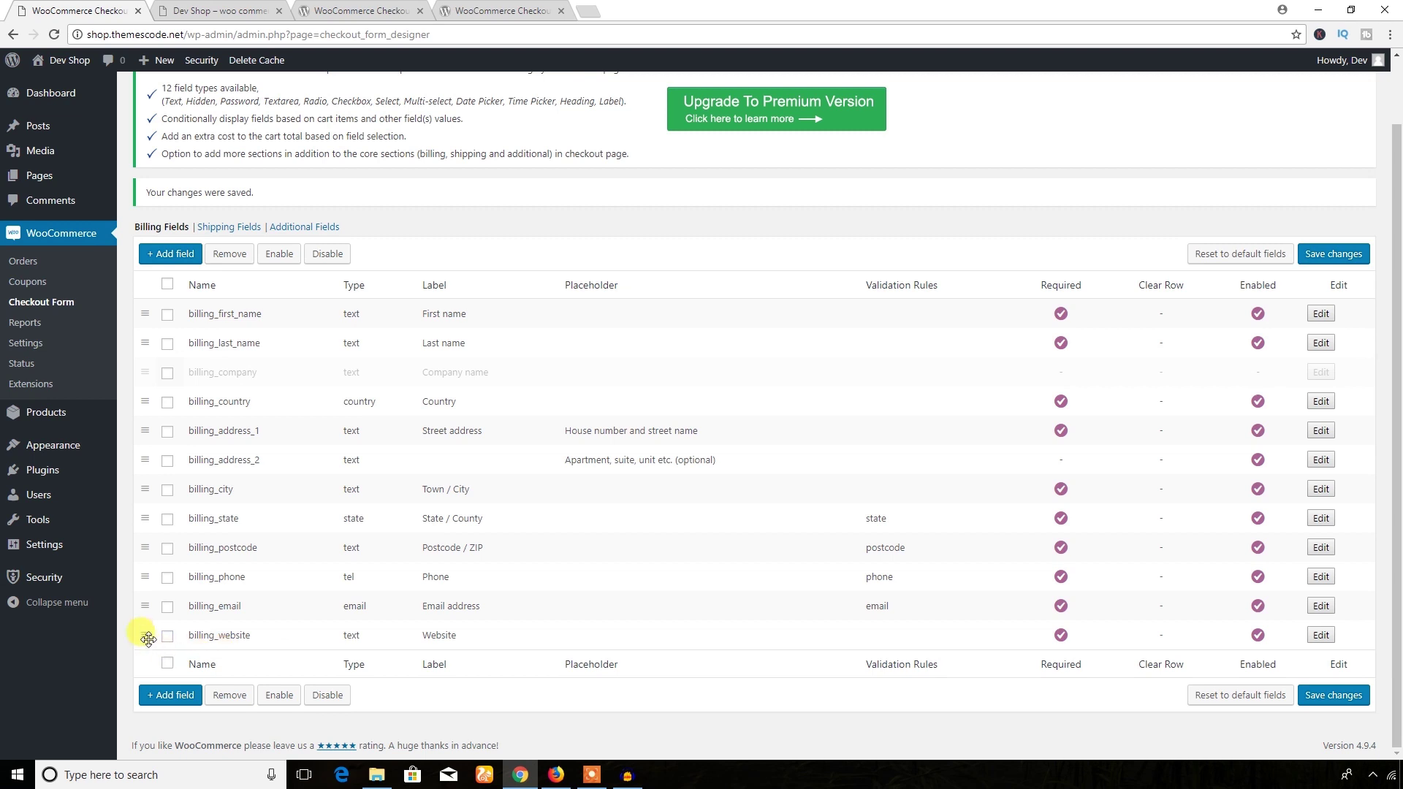
# Drag billing_website above billing_email, save the order, and reload the checkout page
pyautogui.moveTo(143, 637)
pyautogui.mouseDown()
pyautogui.moveTo(139, 593)
pyautogui.moveTo(148, 610)
pyautogui.mouseUp()
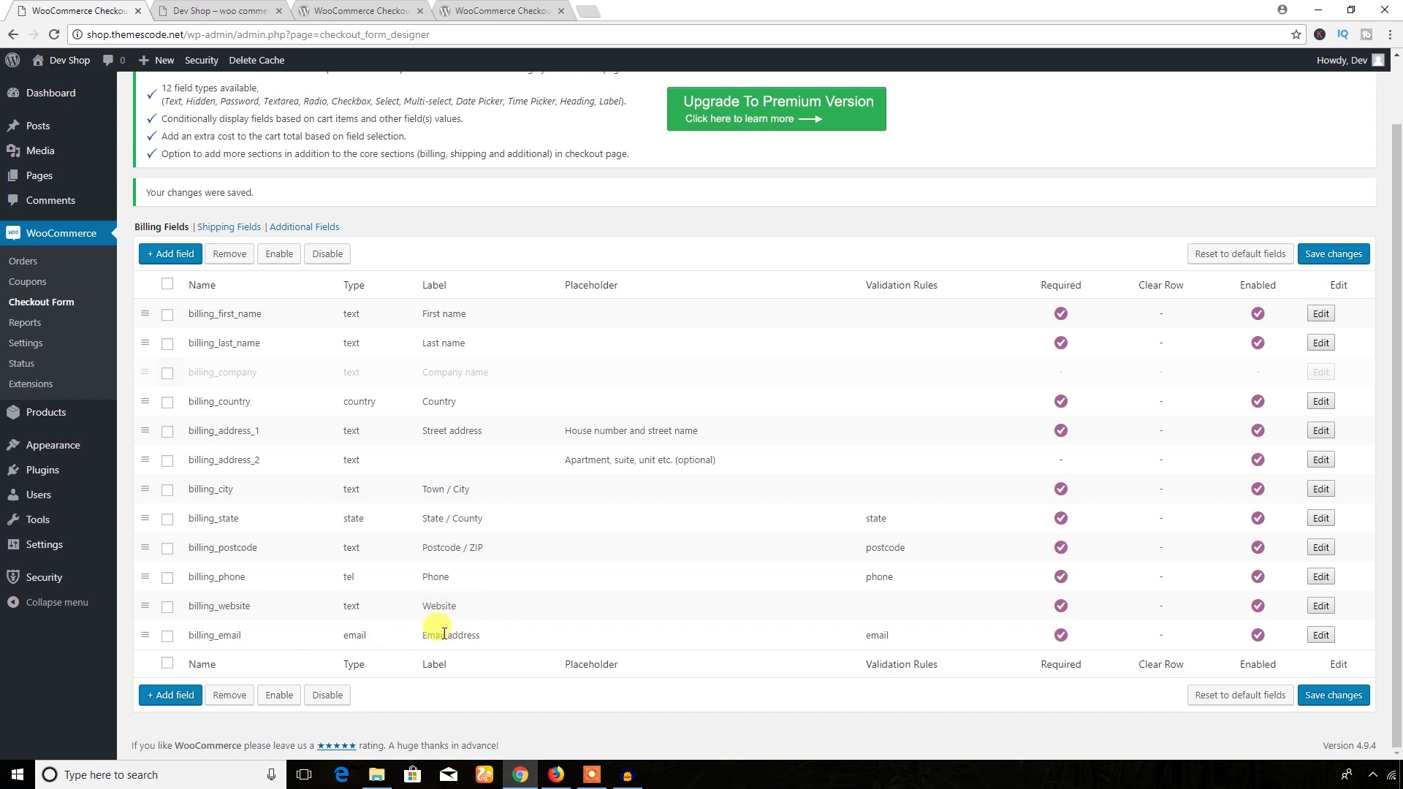
pyautogui.click(1334, 254)
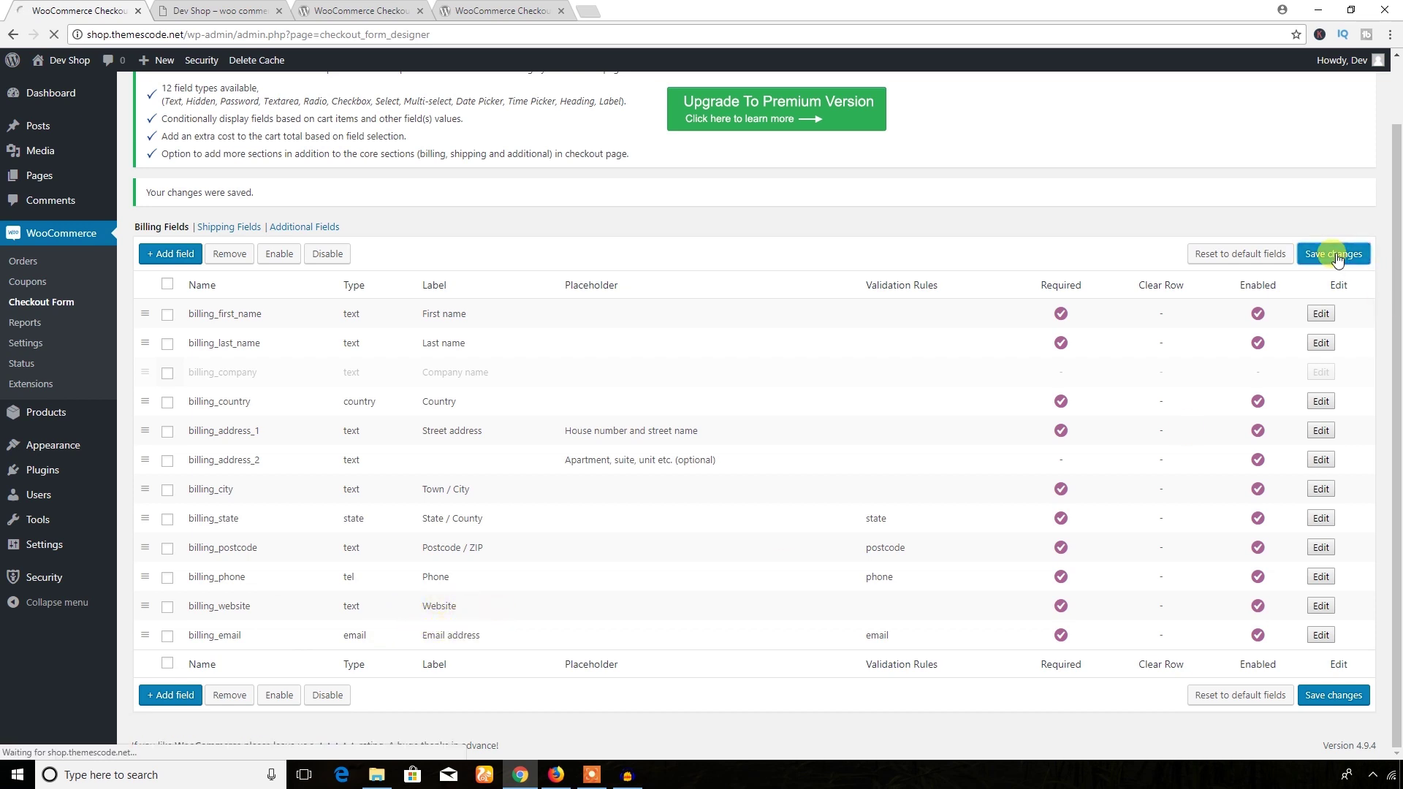
pyautogui.hotkey('alt', 'Tab')
pyautogui.click(62, 39)
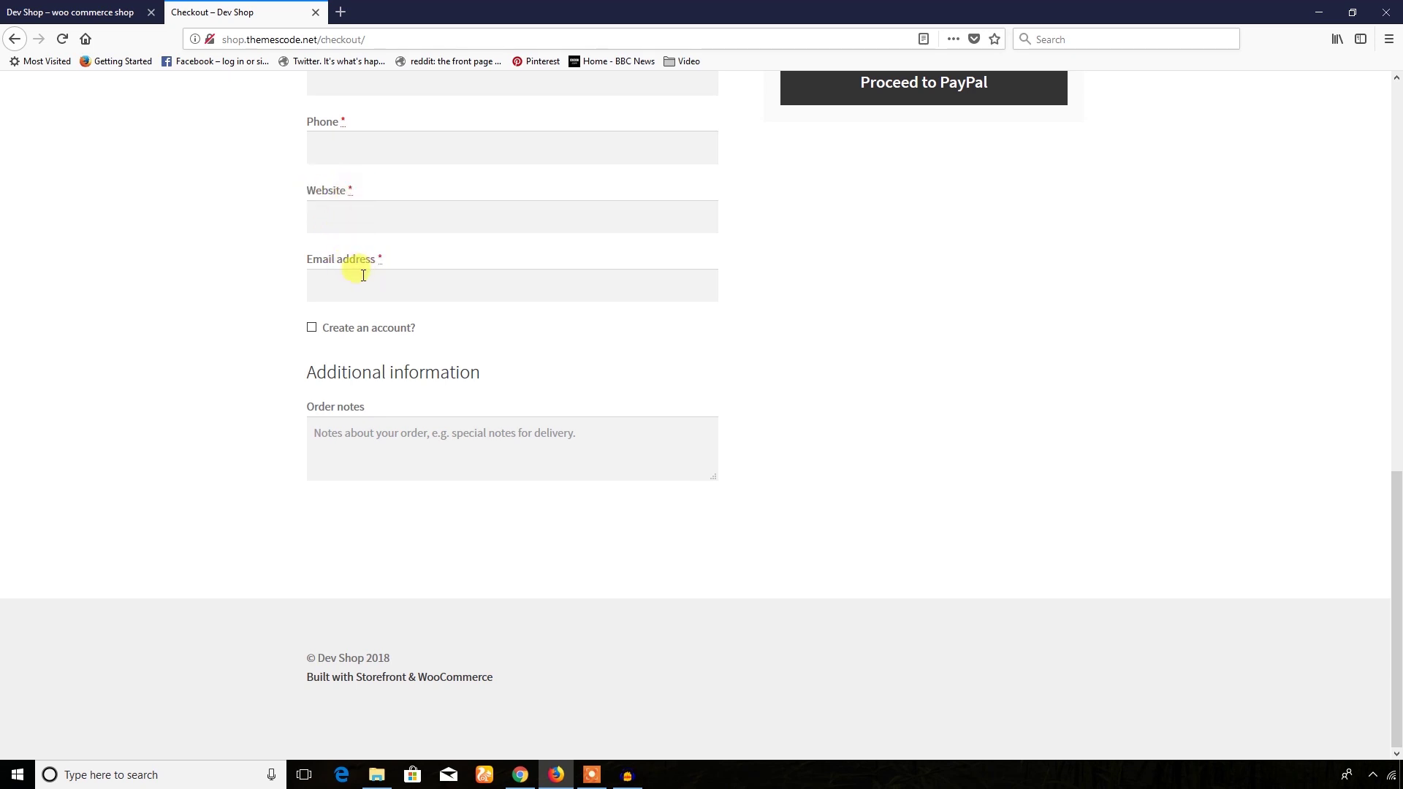
# Try the Email address, First name and Last name fields on checkout, dismissing the insecure-login warning
pyautogui.click(364, 274)
pyautogui.click(817, 332)
pyautogui.scroll(3, 813, 333)
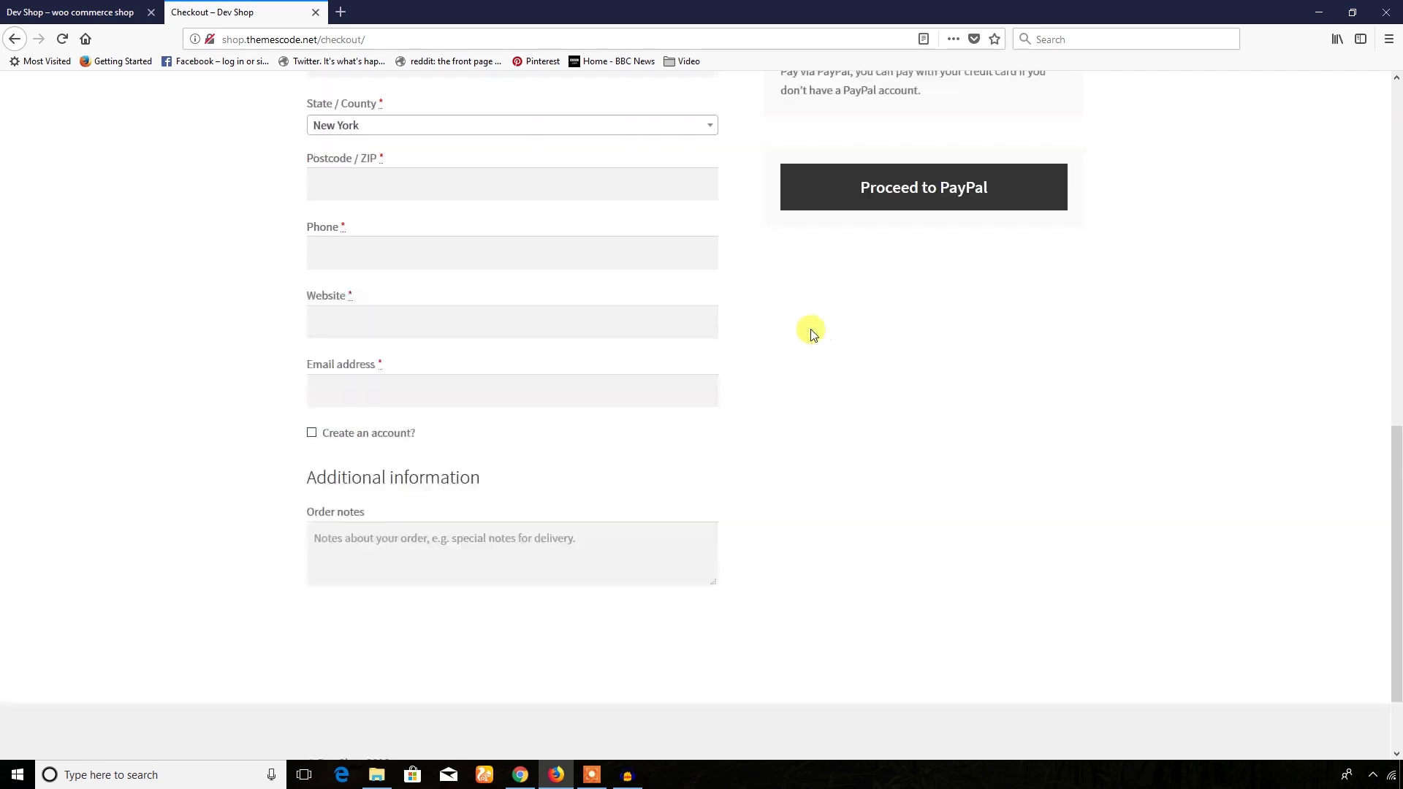
pyautogui.scroll(3, 814, 332)
pyautogui.scroll(3, 811, 332)
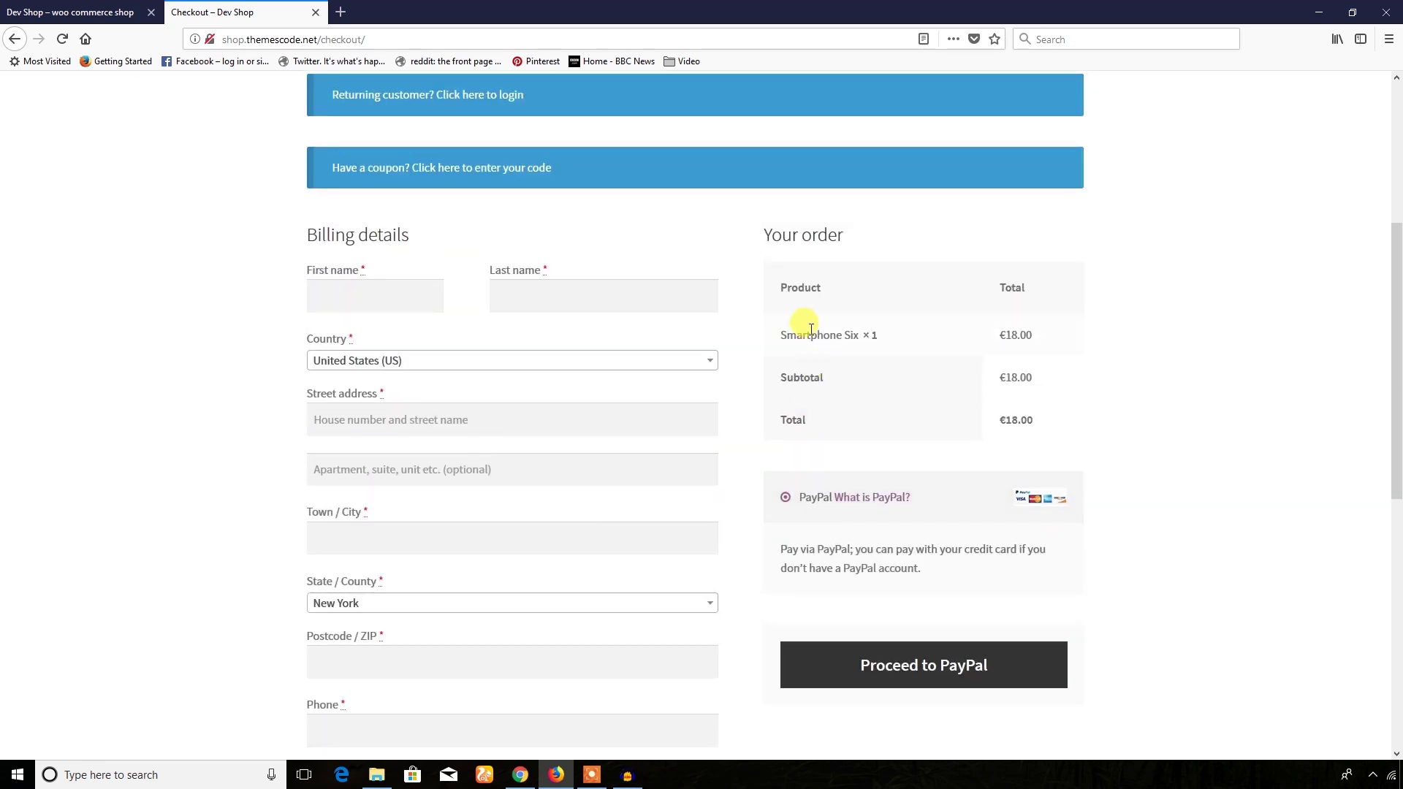
pyautogui.click(348, 293)
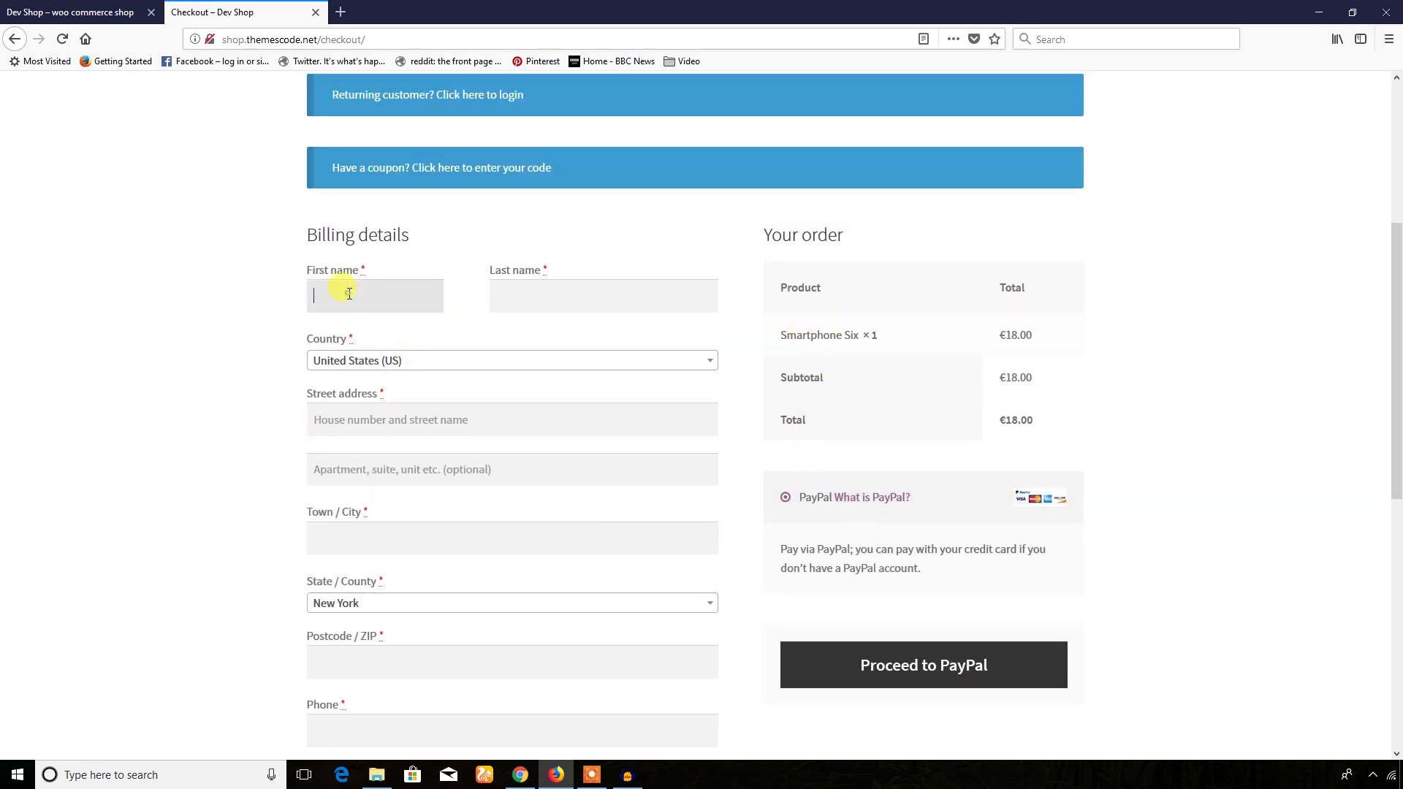
pyautogui.click(600, 291)
pyautogui.scroll(-2, 410, 489)
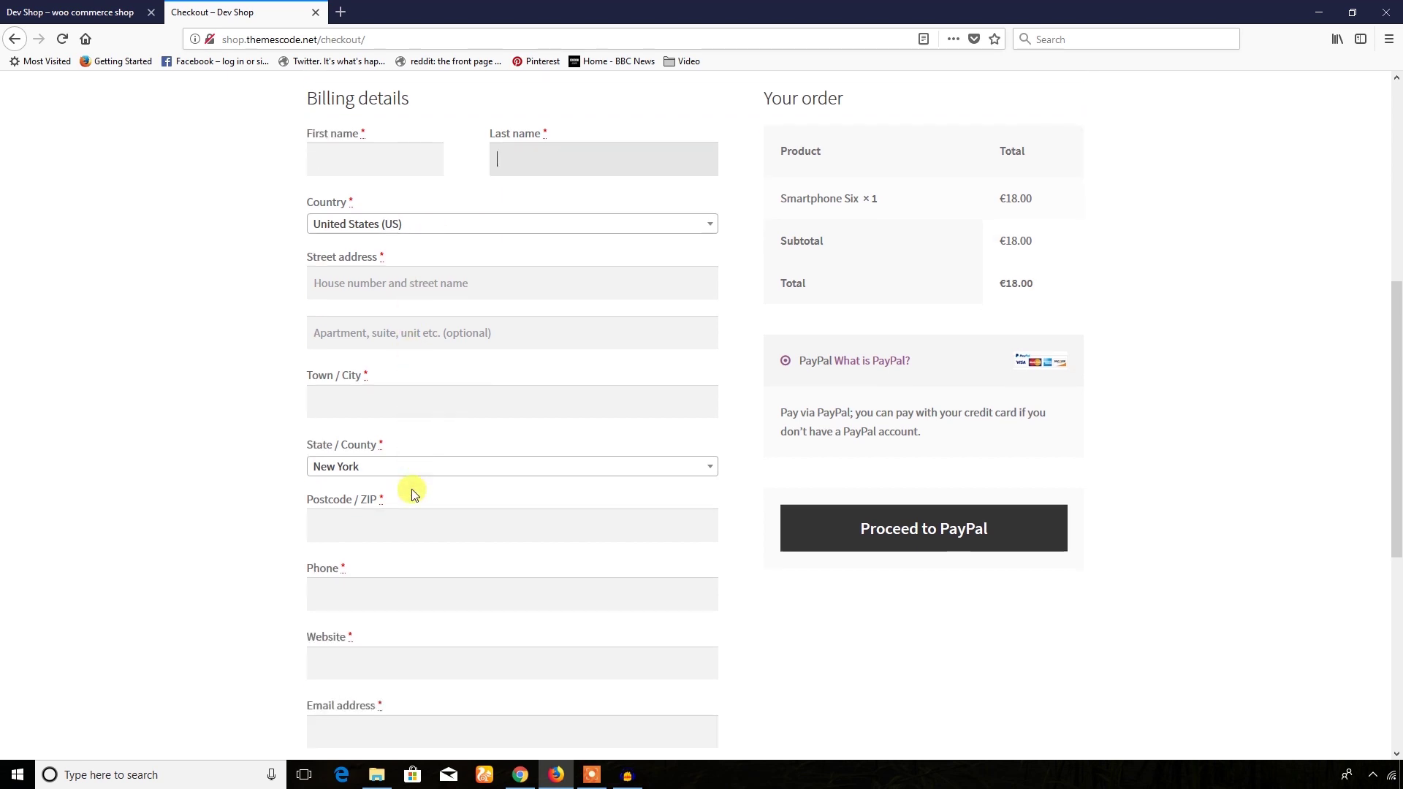
pyautogui.scroll(5, 477, 482)
pyautogui.scroll(-4, 501, 458)
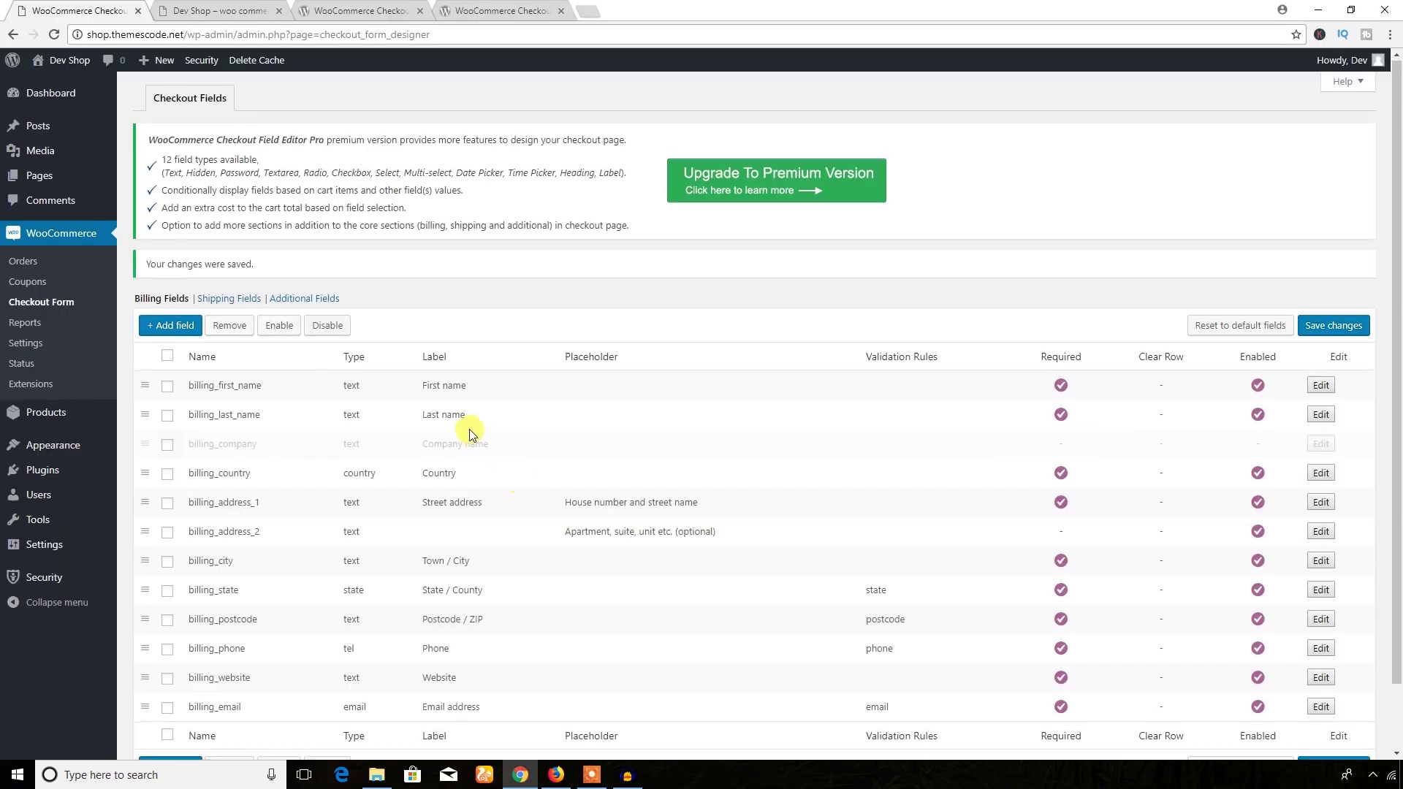